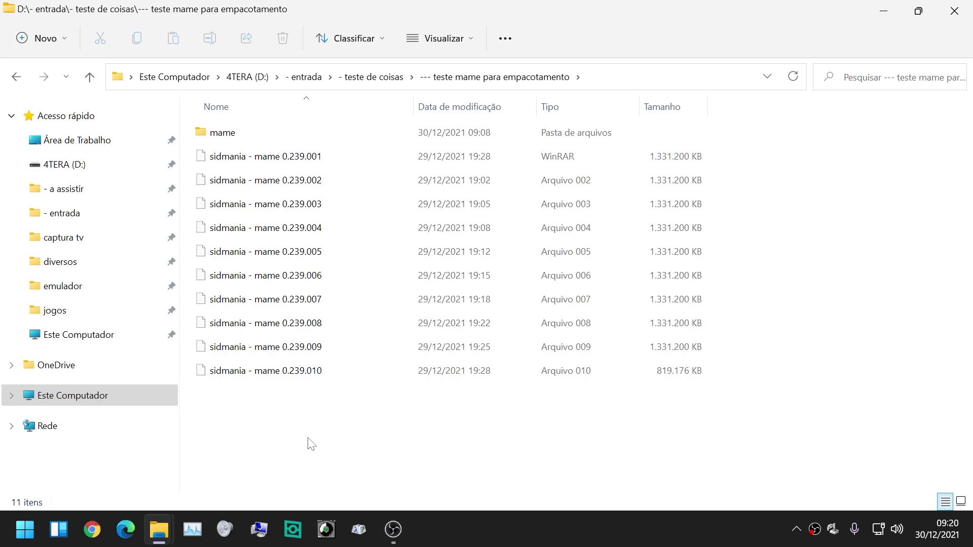
left_click(293, 161)
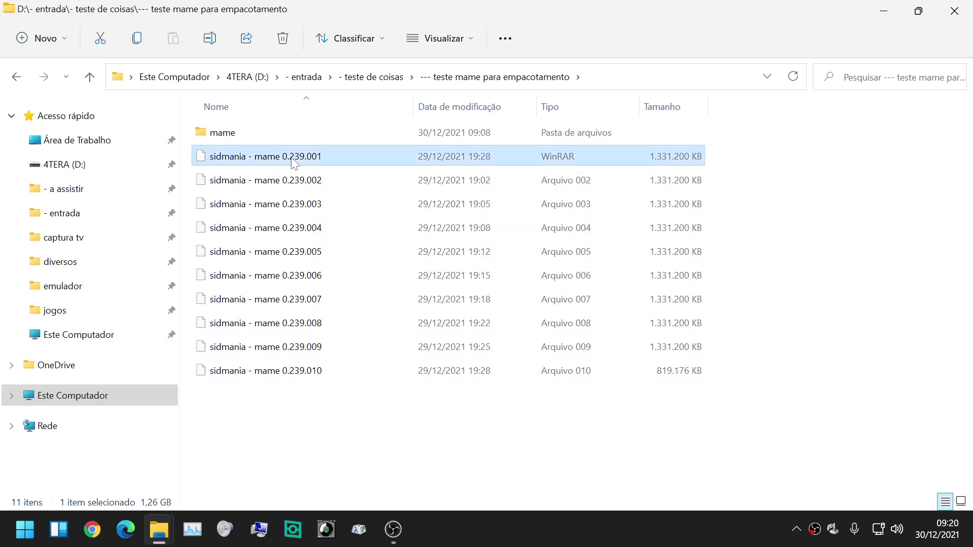
right_click(294, 163)
mouse_move(361, 190)
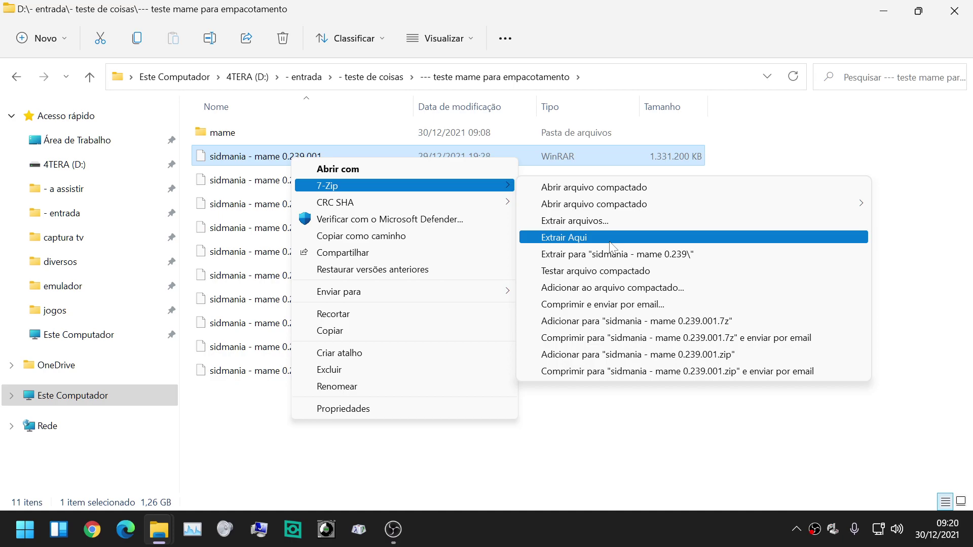
left_click(491, 478)
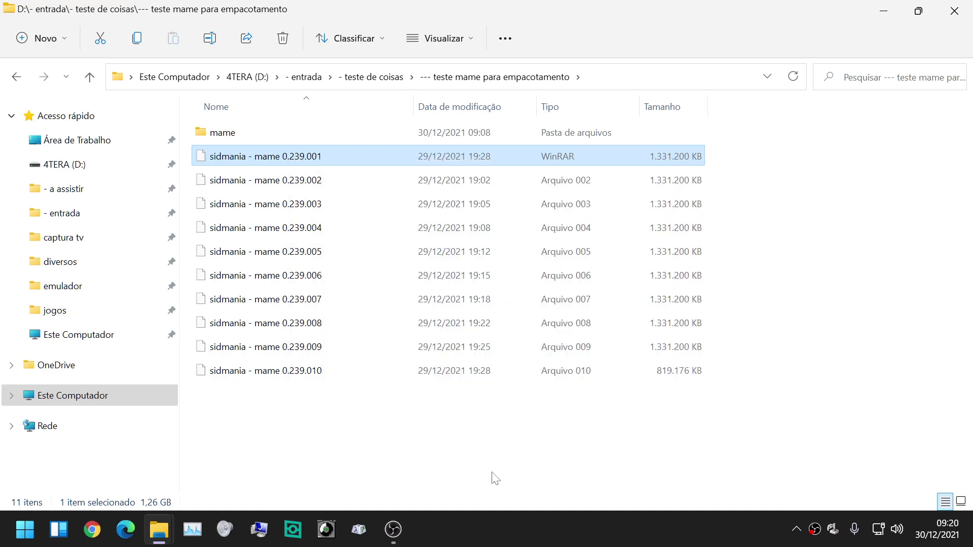
left_click(491, 478)
Step: Open the extracted mame folder and launch MAMEUI.exe from it
left_click(235, 131)
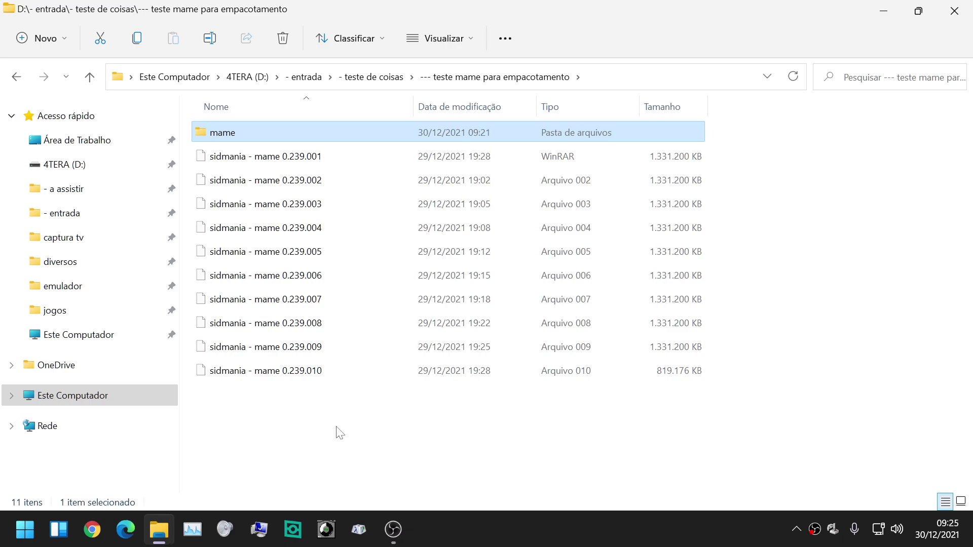
double_click(274, 138)
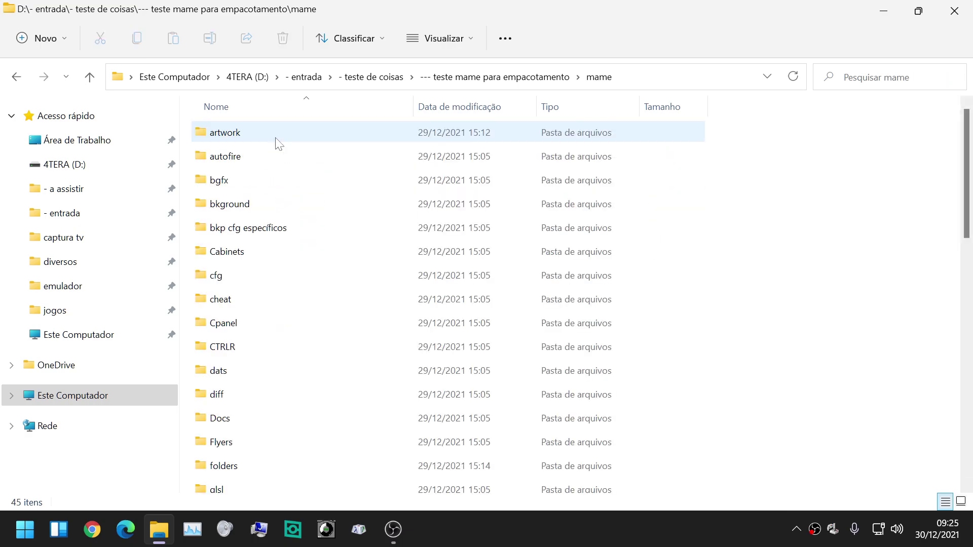
scroll(324, 194, "down", 10)
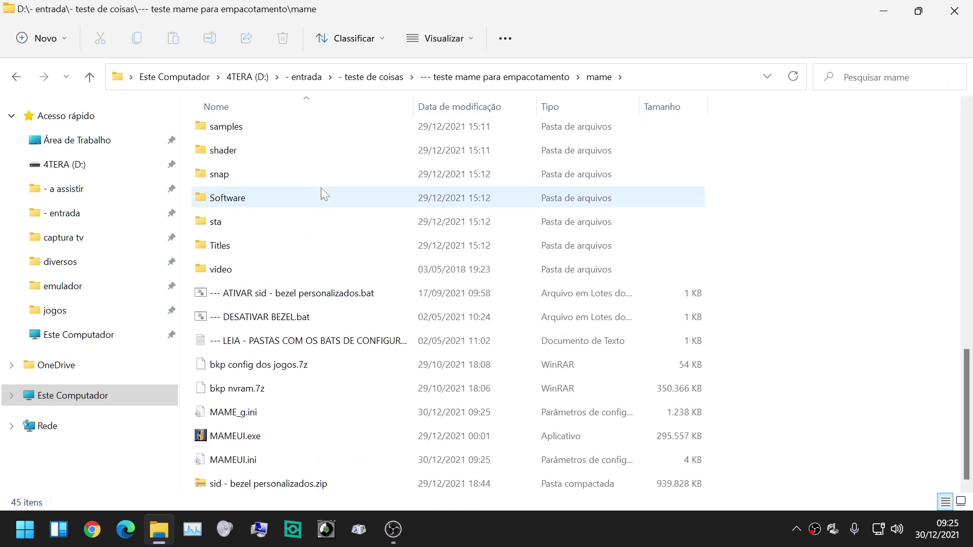
left_click(251, 442)
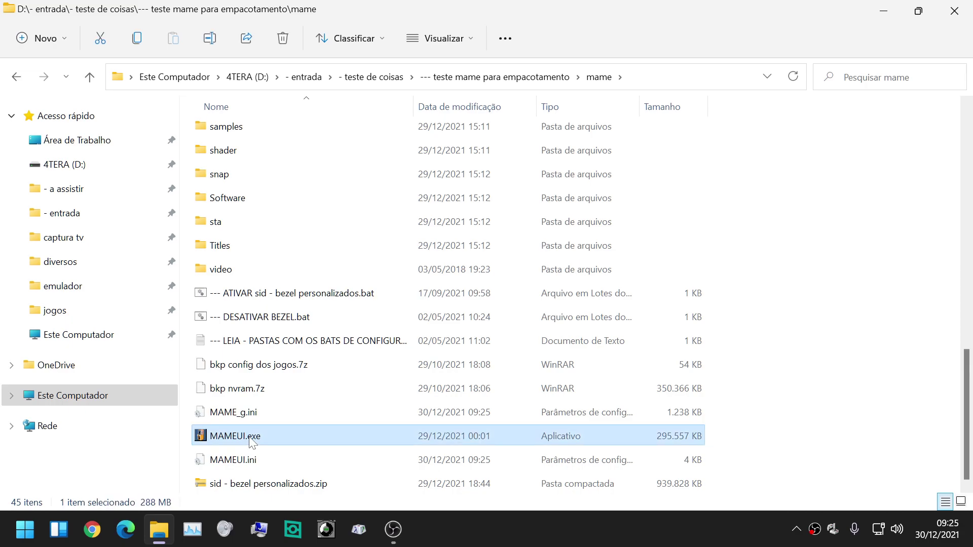
double_click(252, 442)
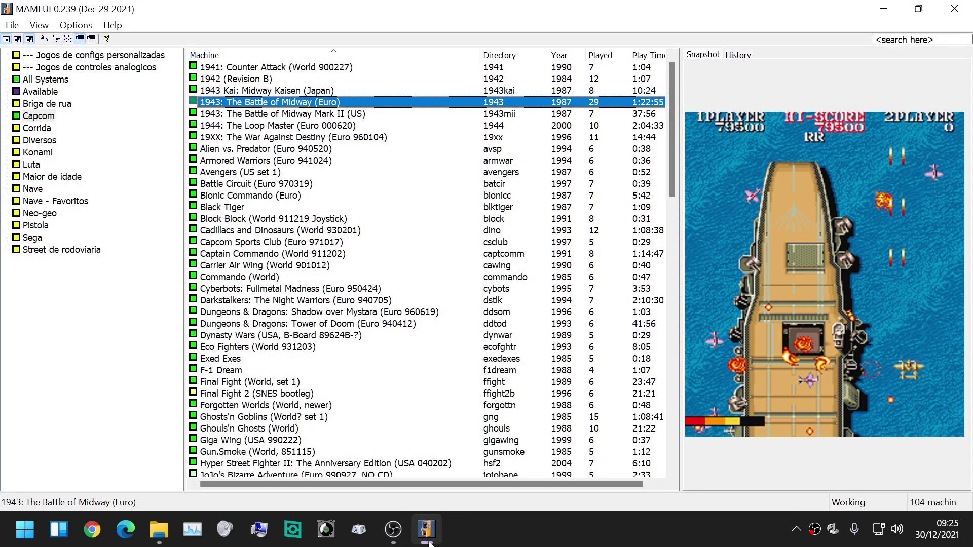
Step: Pin the running MAMEUI program to the taskbar
mouse_move(428, 542)
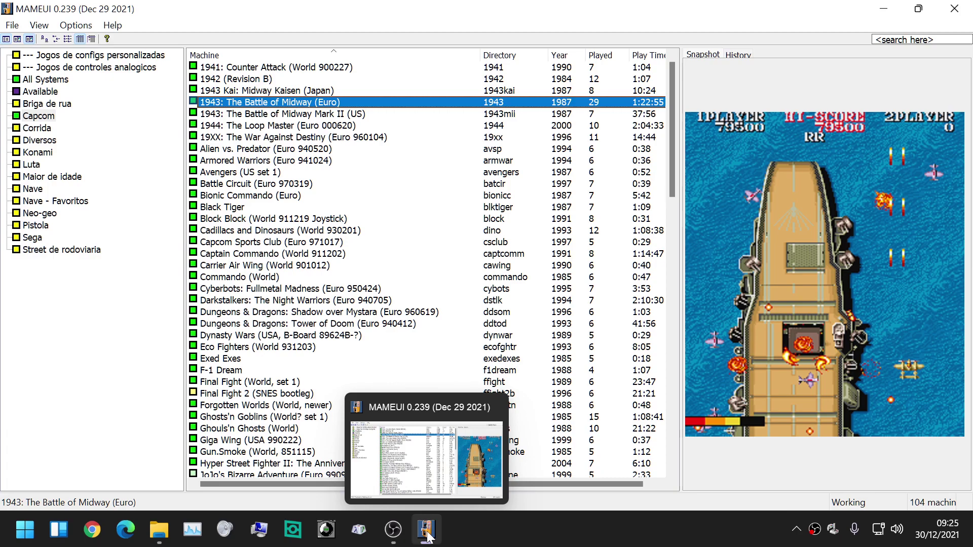
right_click(428, 537)
left_click(404, 471)
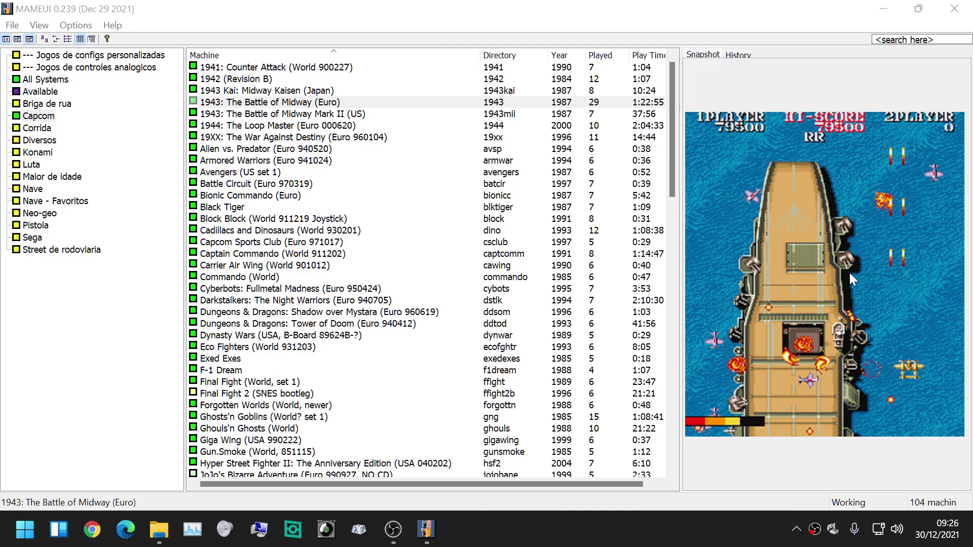
Step: View the history text of 1943: The Battle of Midway (Euro), then return to its snapshot
left_click(742, 57)
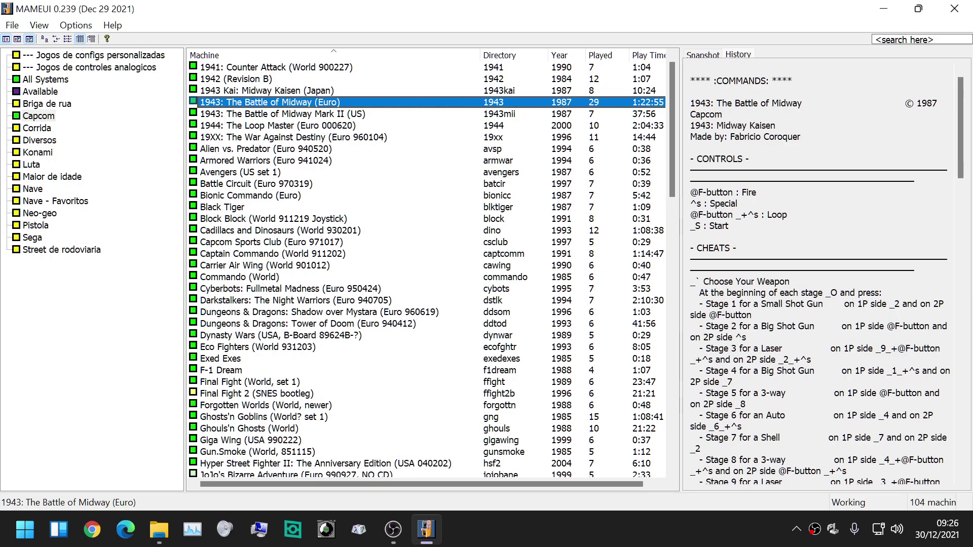
left_click(709, 56)
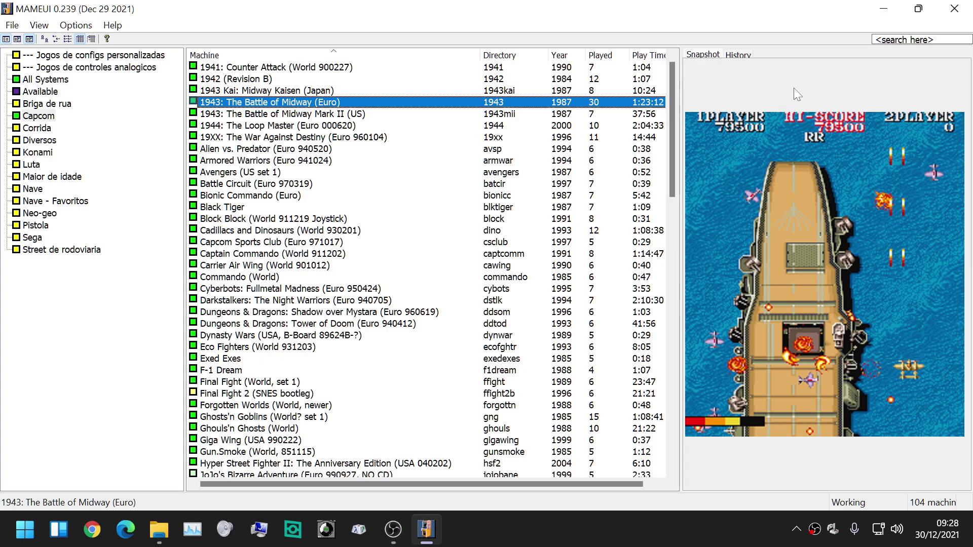
Step: Test-run 1943: The Battle of Midway (Euro), exit the game with confirmation and close MAMEUI
key("Return")
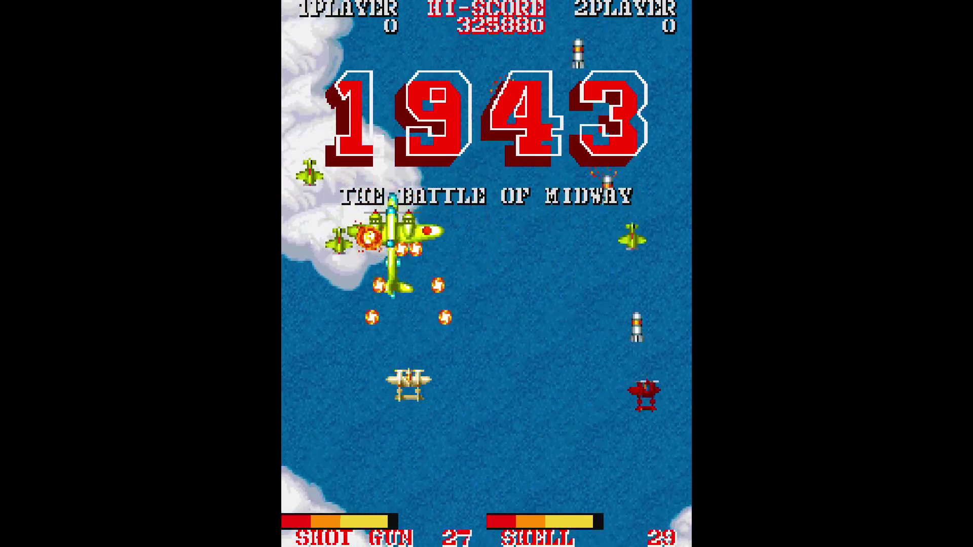
key("Escape")
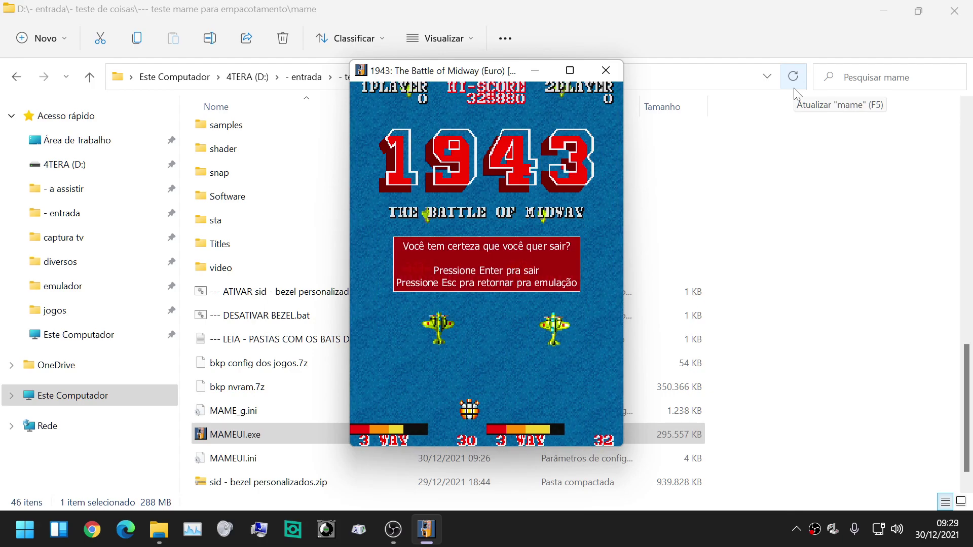
key("Return")
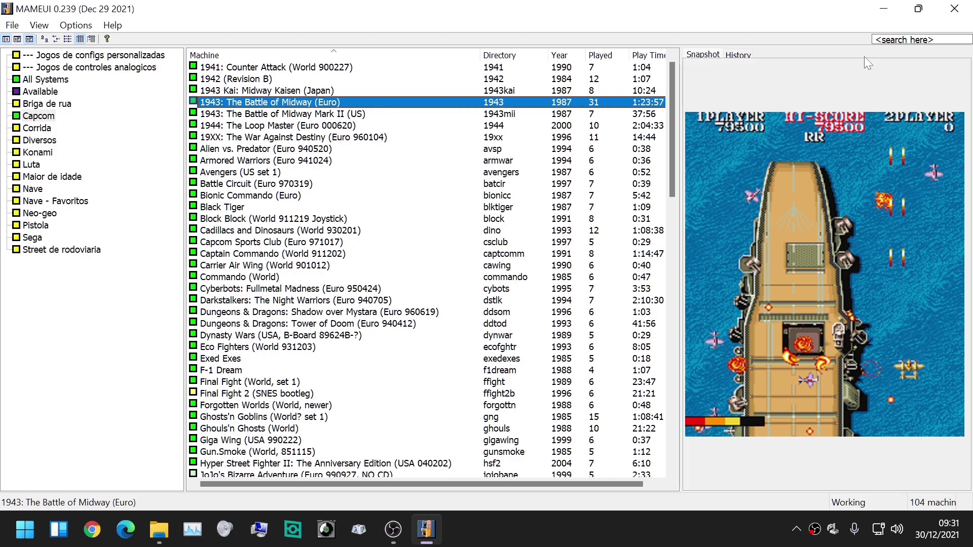
left_click(948, 15)
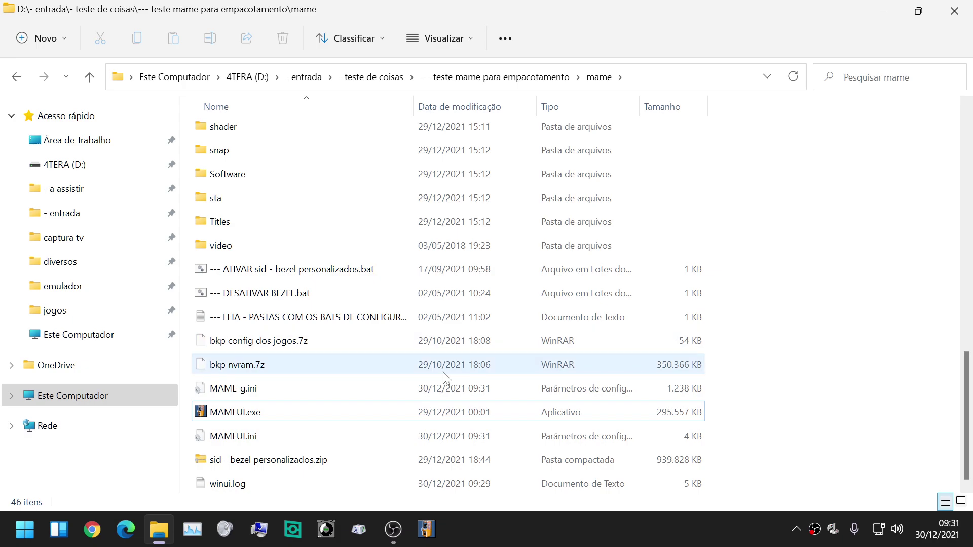
Step: Activate the custom bezels by running "--- ATIVAR sid - bezel personalizados.bat" in the mame folder and dismiss its console
left_click(255, 271)
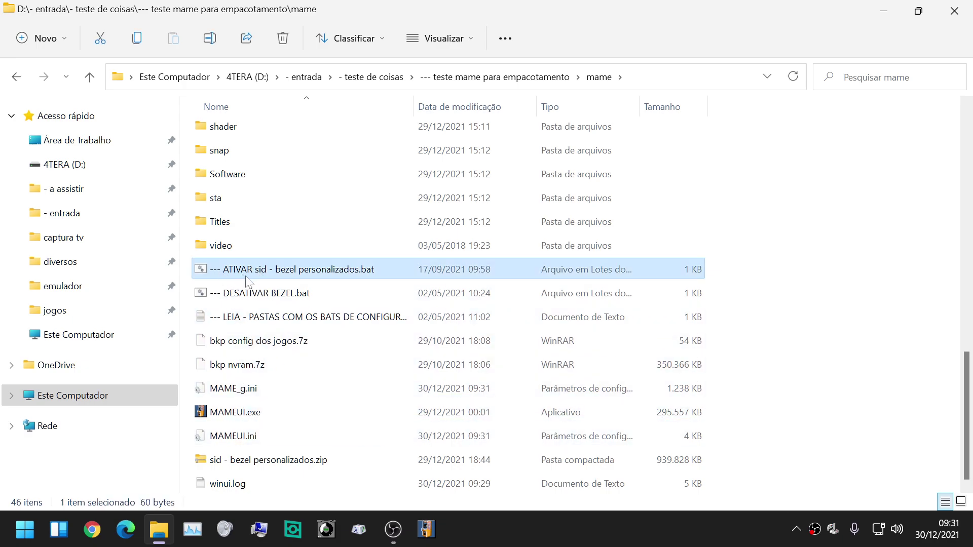
double_click(296, 275)
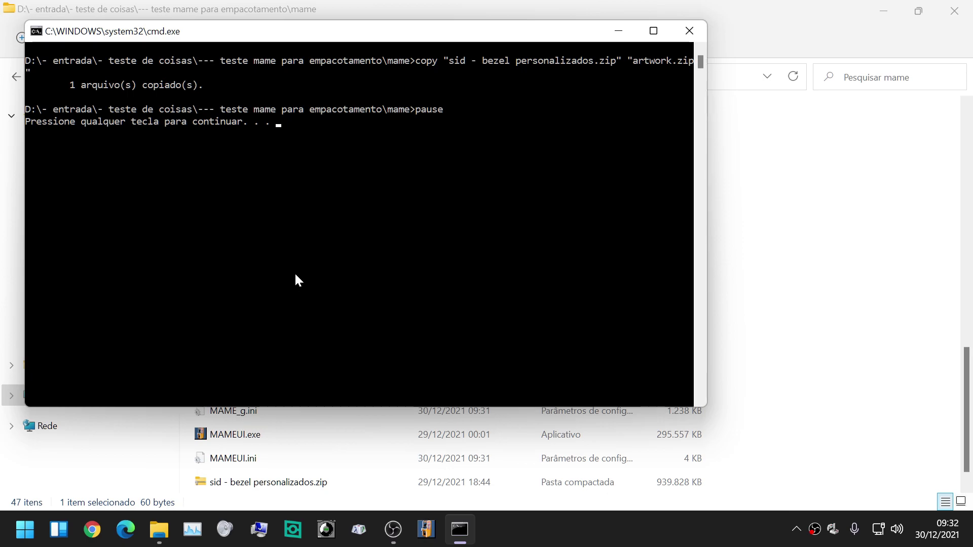
key("Return")
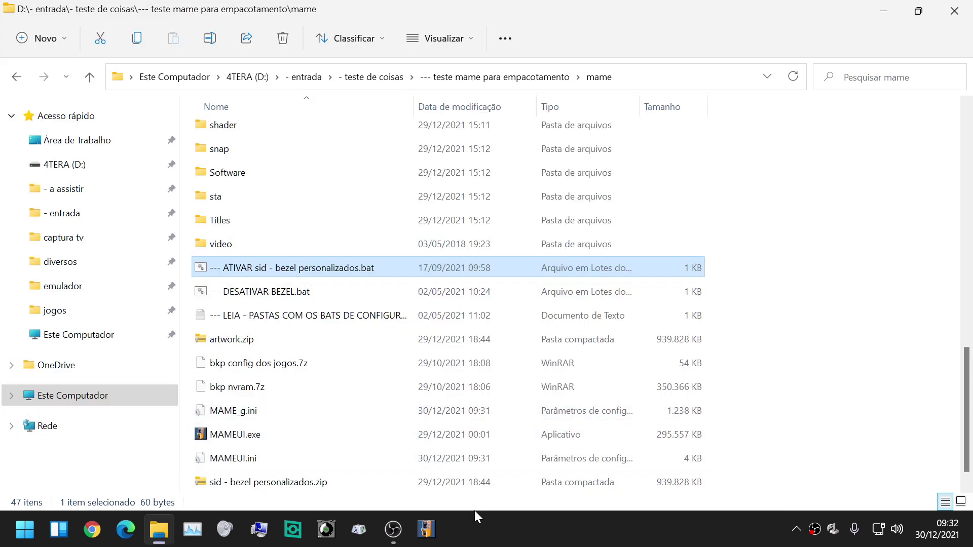
Step: Reopen MAMEUI, run 1943: The Battle of Midway (Euro) to check its bezel artwork, then exit the game and close MAMEUI
left_click(426, 530)
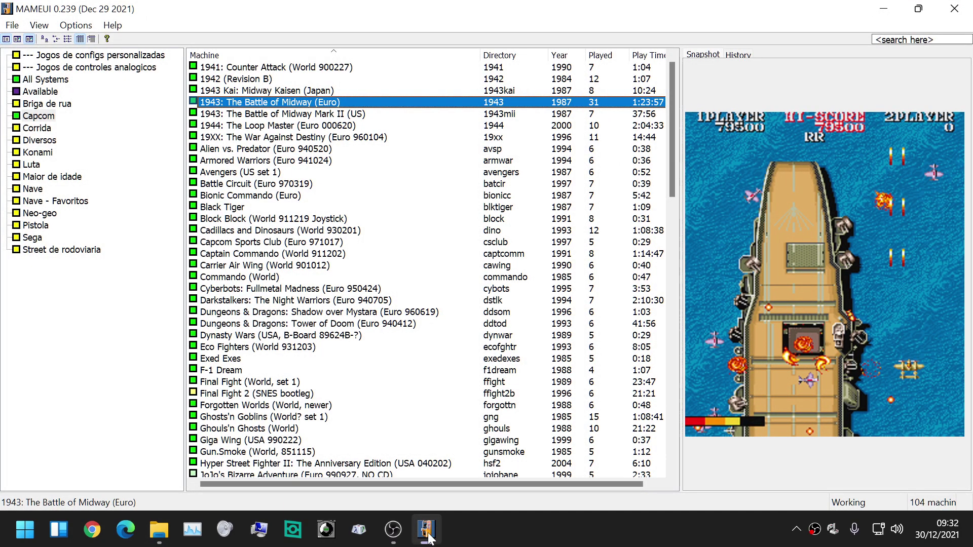
key("Return")
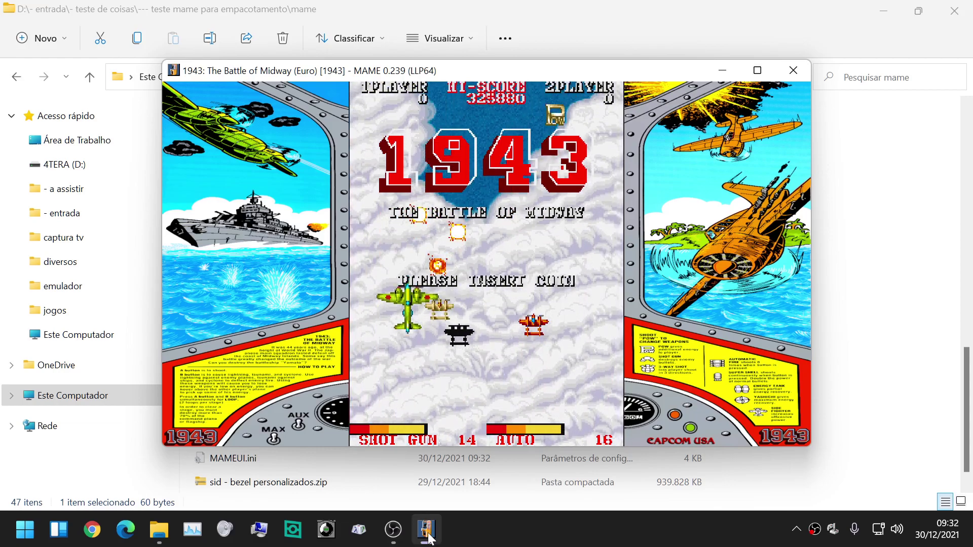
key("Escape")
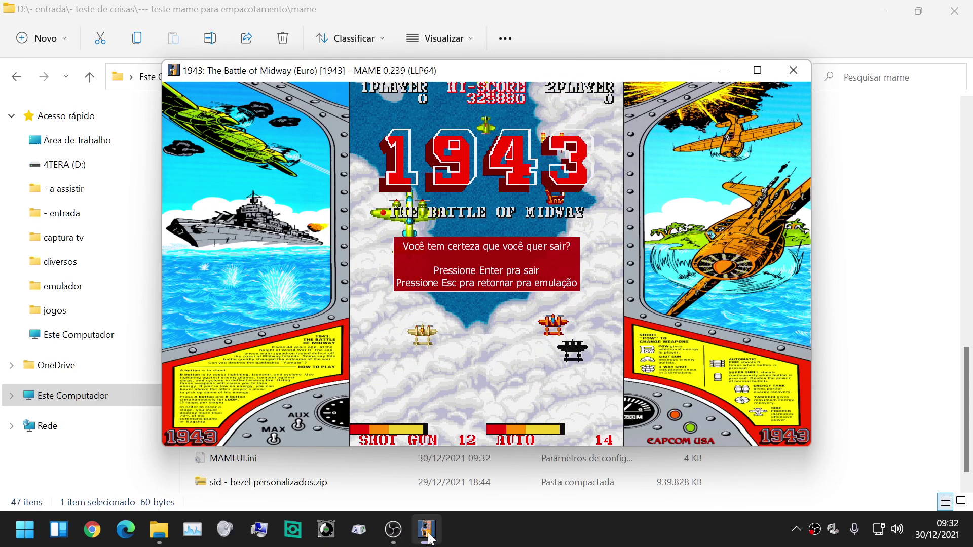
key("Return")
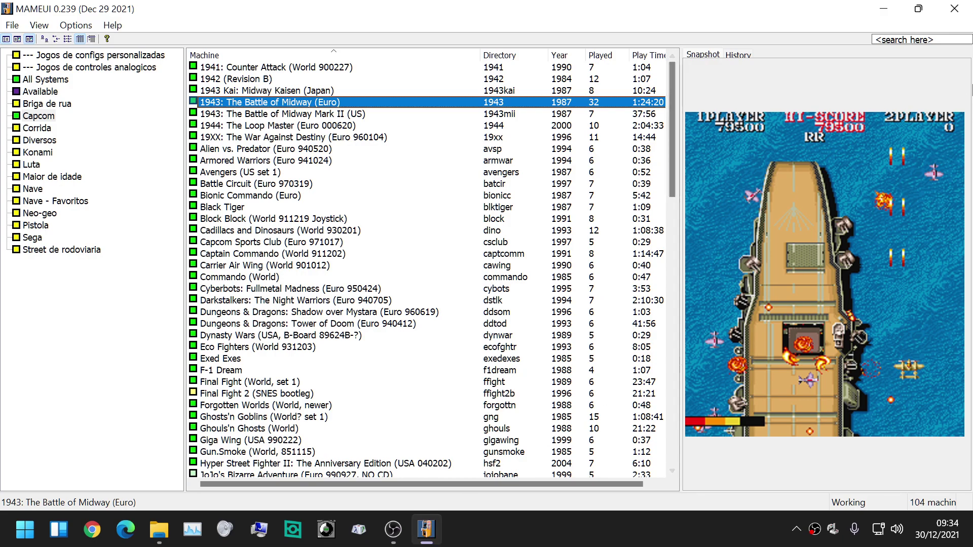
left_click(963, 12)
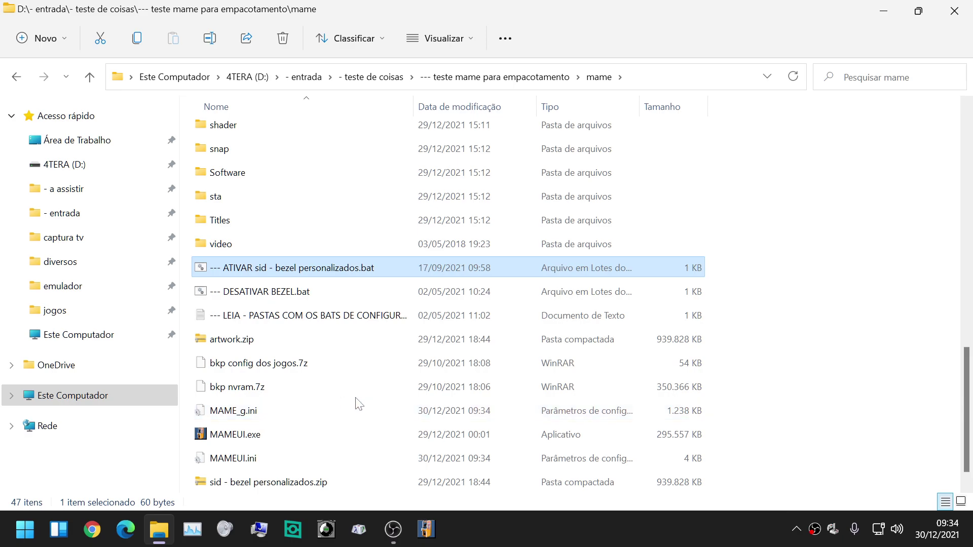
Step: Open the INI subfolder of the mame folder and look through its configuration batch files
left_click(246, 292)
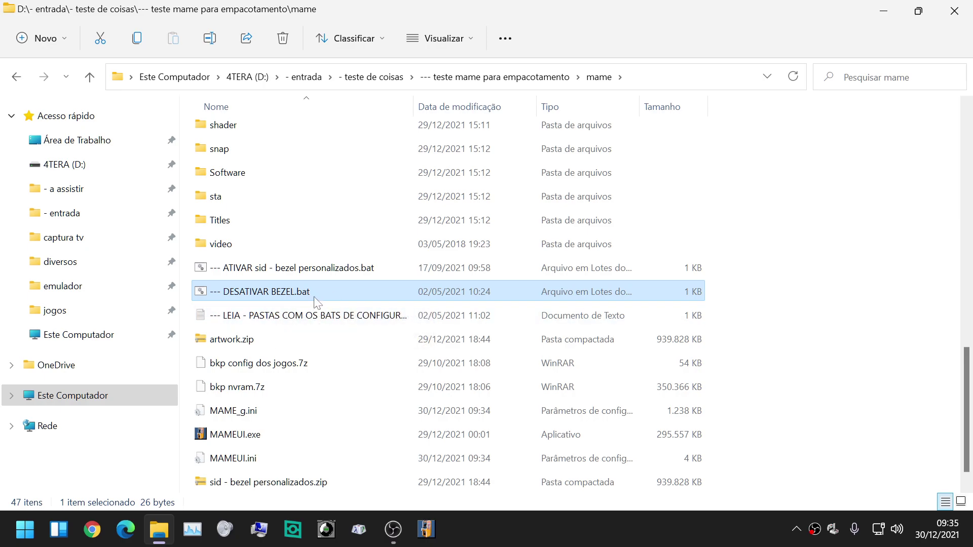
scroll(316, 302, "up", 5)
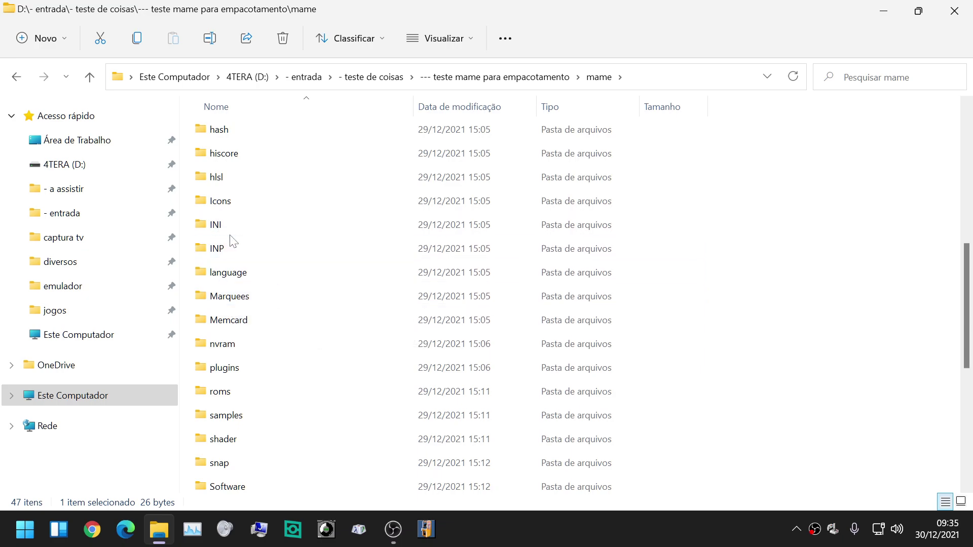
double_click(245, 230)
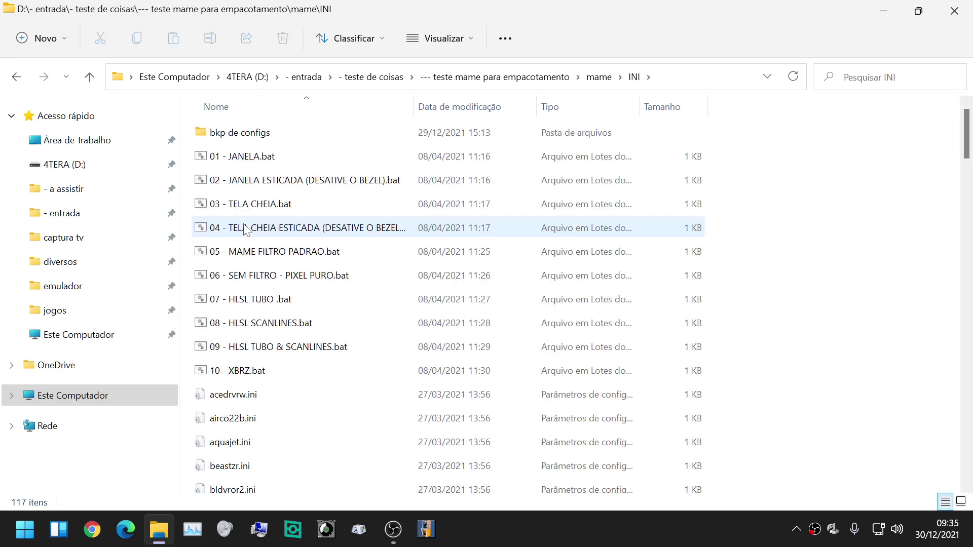
scroll(336, 218, "down", 5)
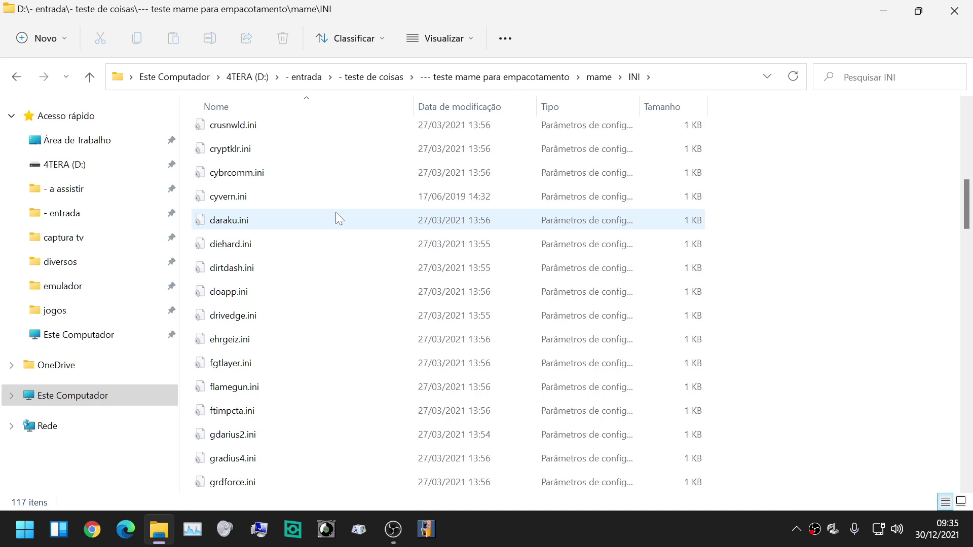
scroll(336, 218, "up", 5)
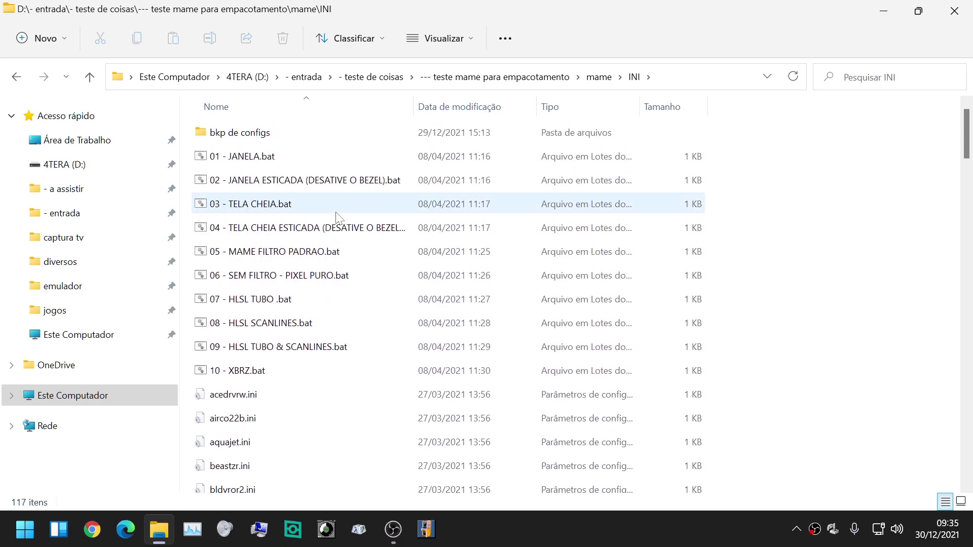
Step: Switch the emulator to full-screen mode by running "03 - TELA CHEIA.bat" and dismiss its console
left_click(255, 157)
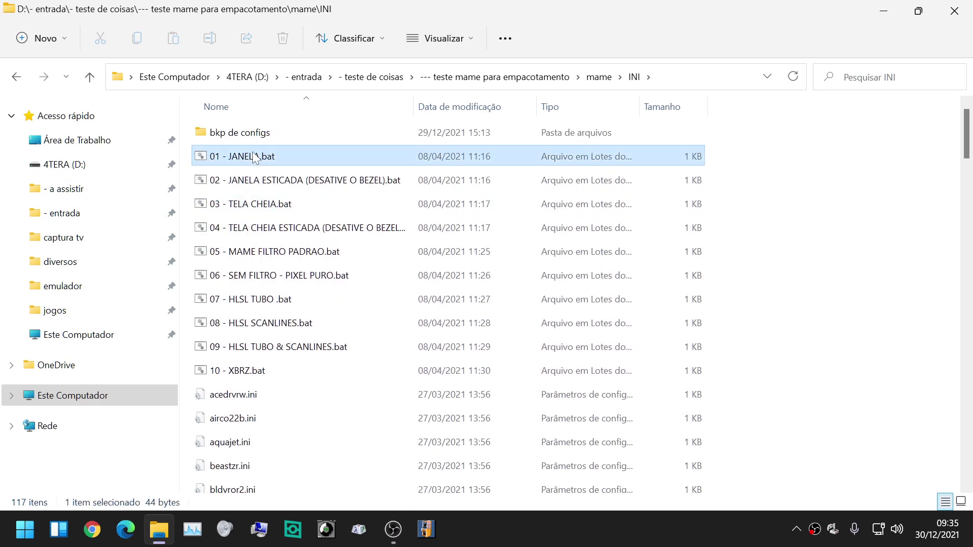
left_click(261, 181)
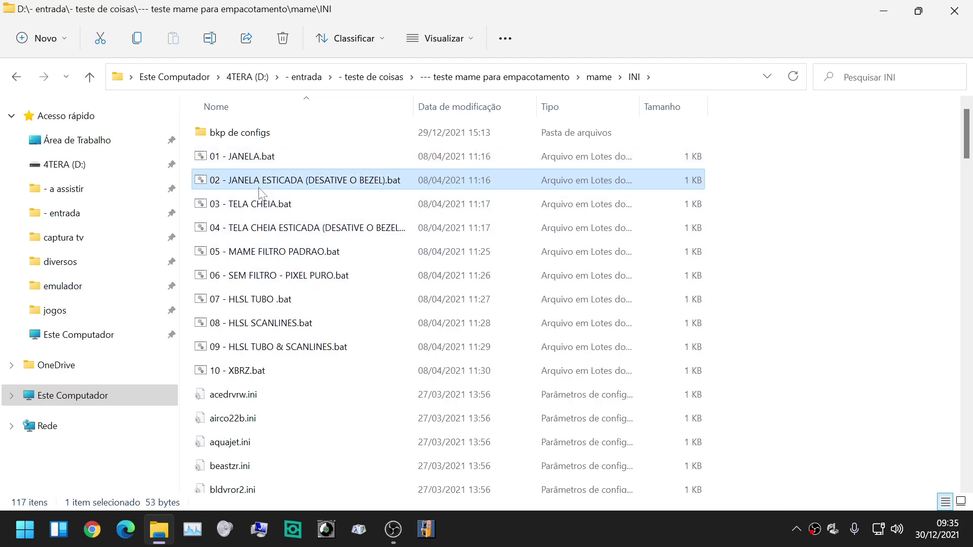
left_click(262, 207)
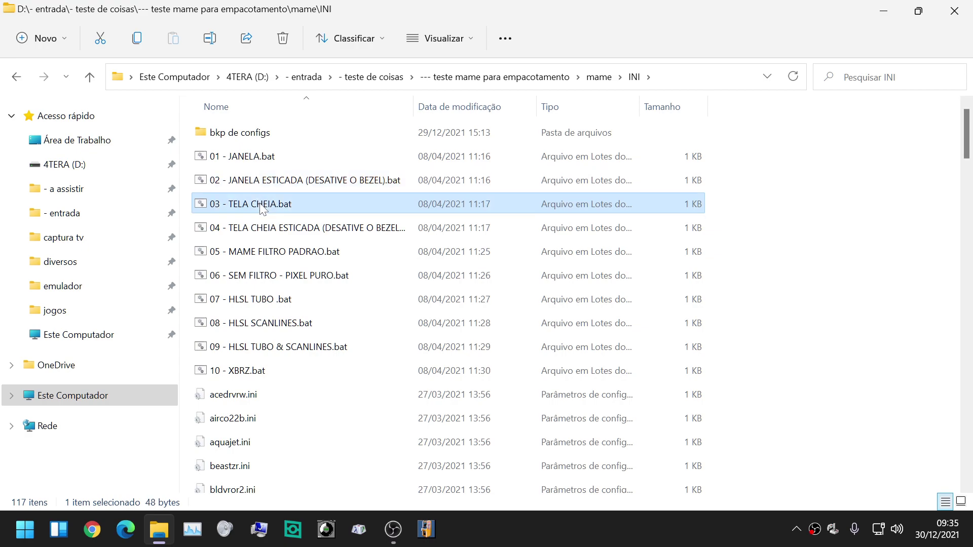
double_click(262, 205)
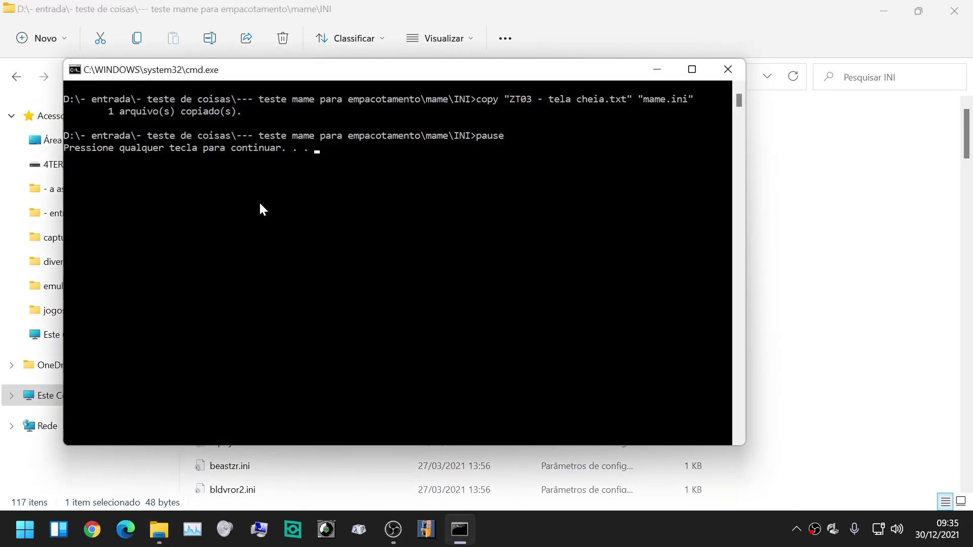
key("Return")
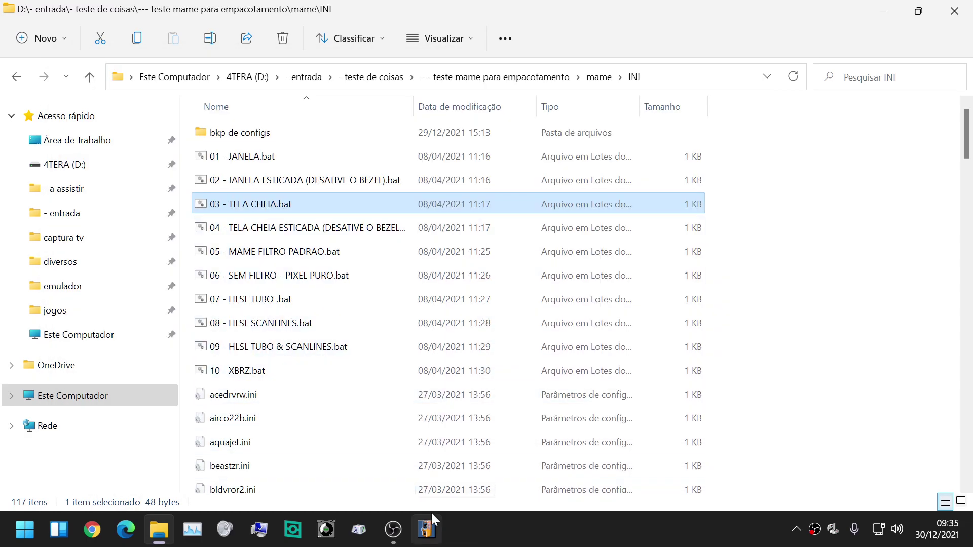
Step: Switch to MAMEUI, run 1943: The Battle of Midway (Euro) to check its full-screen display, and exit the game
left_click(428, 529)
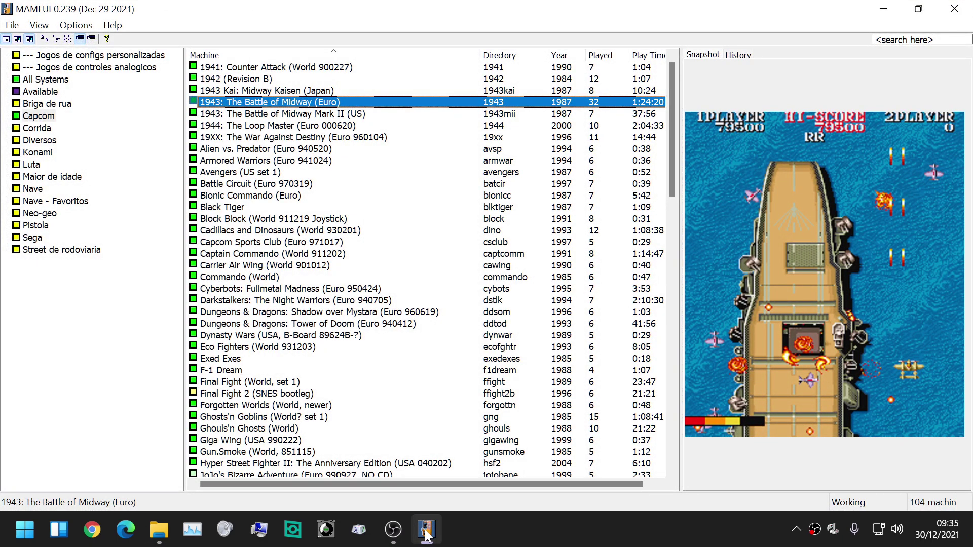
key("Return")
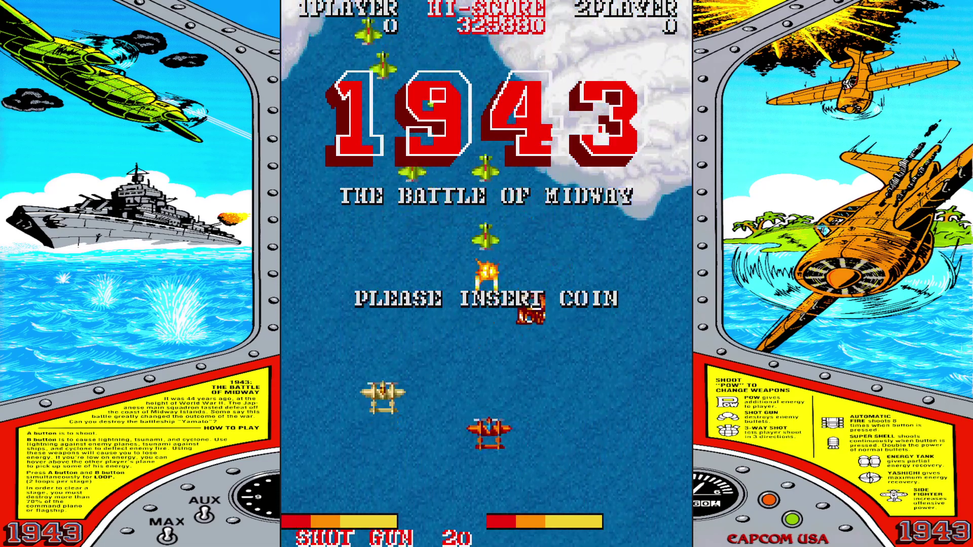
key("Escape")
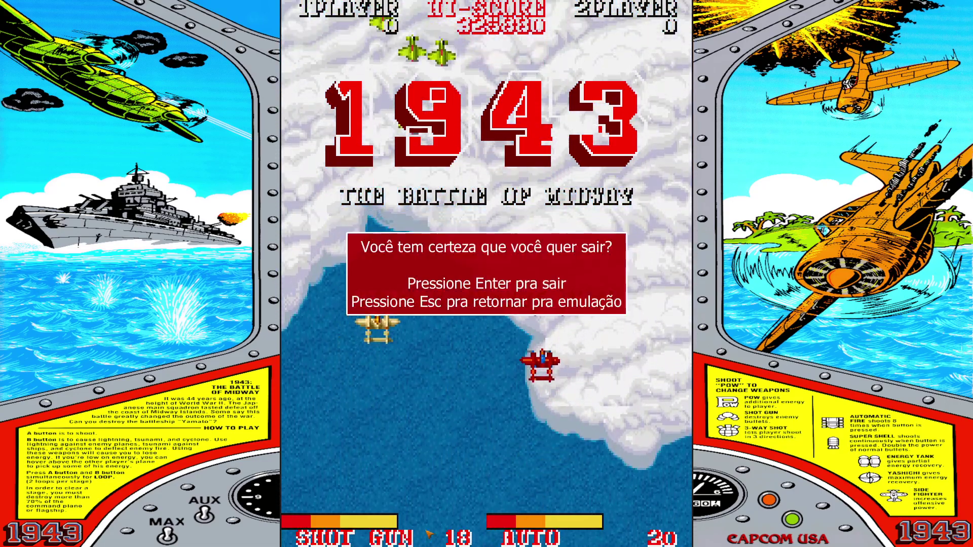
key("Return")
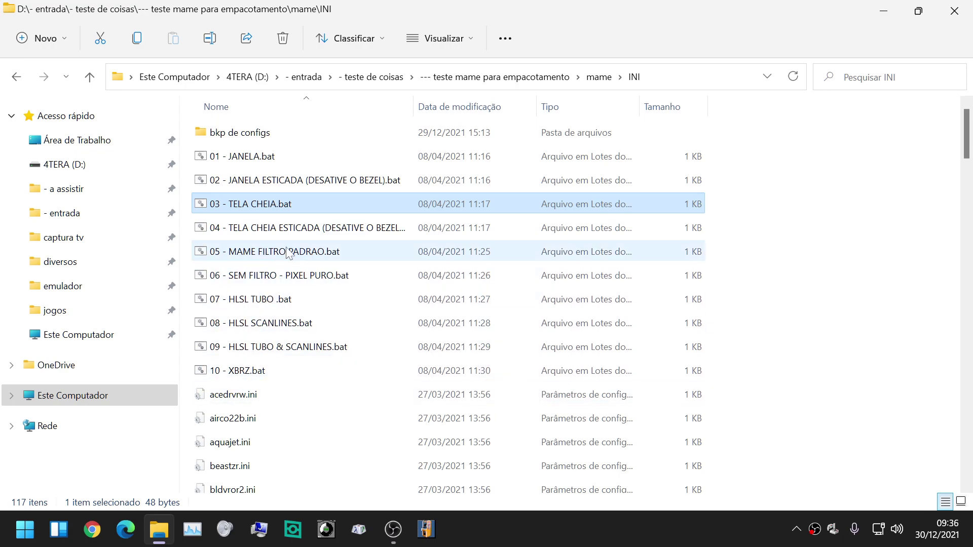
Step: Widen the file list's Name column and apply the standard MAME filter by running "05 - MAME FILTRO PADRAO.bat", dismissing its console
left_click(293, 230)
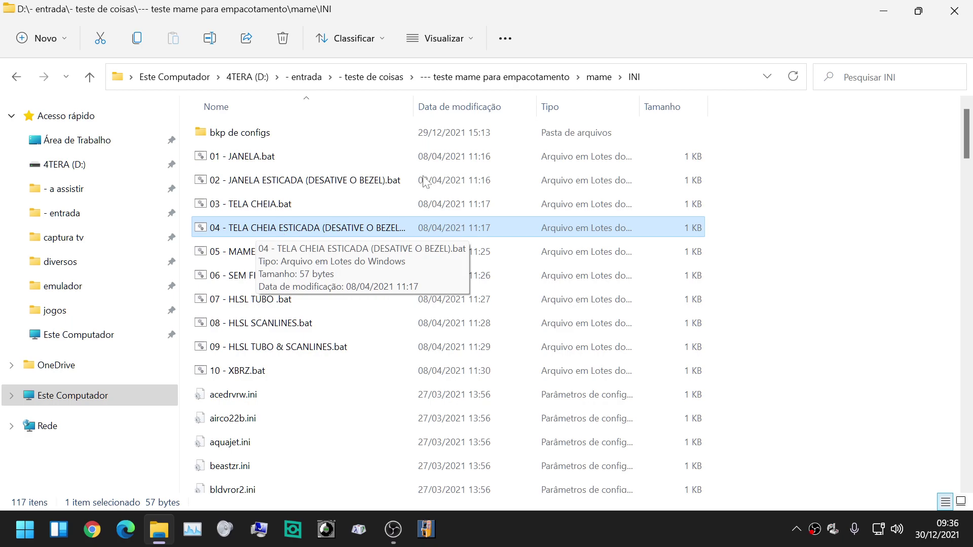
left_click_drag(412, 106, 538, 107)
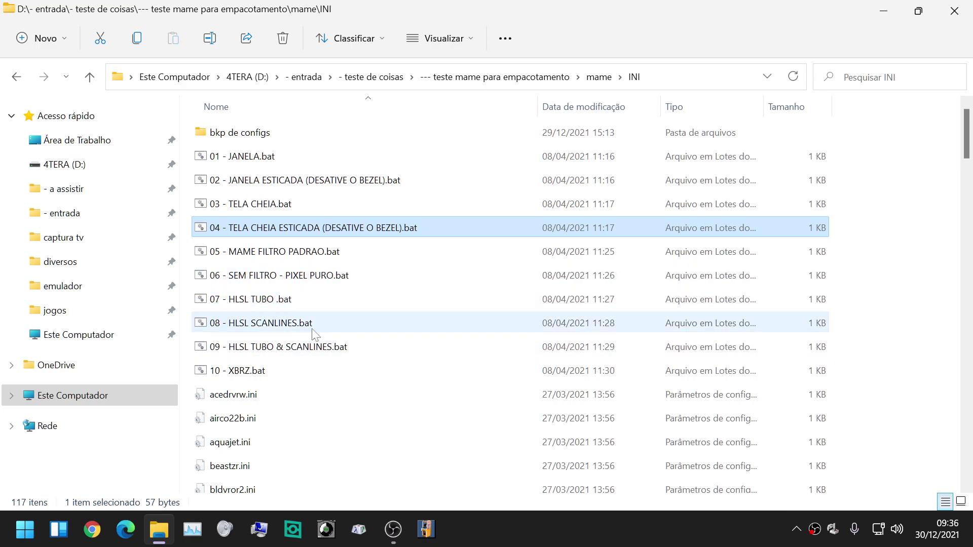
left_click(295, 257)
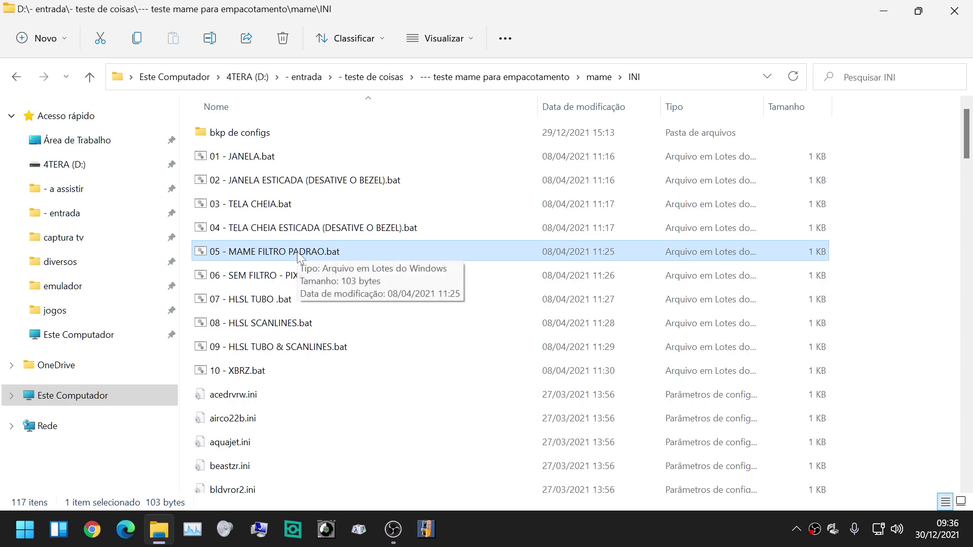
double_click(298, 253)
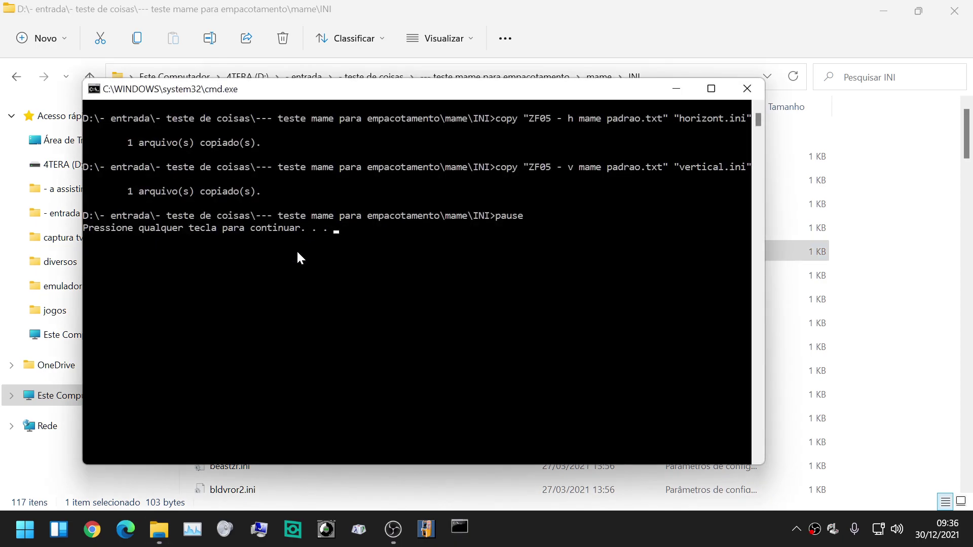
key("Return")
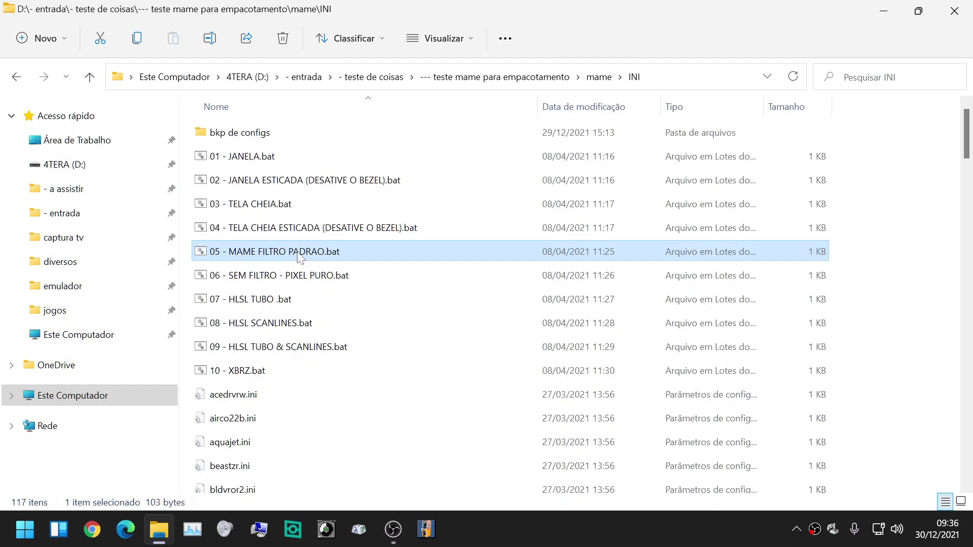
Step: Switch to MAMEUI, run 1943: The Battle of Midway (Euro) to check the standard filter's picture, and exit the game
left_click(425, 530)
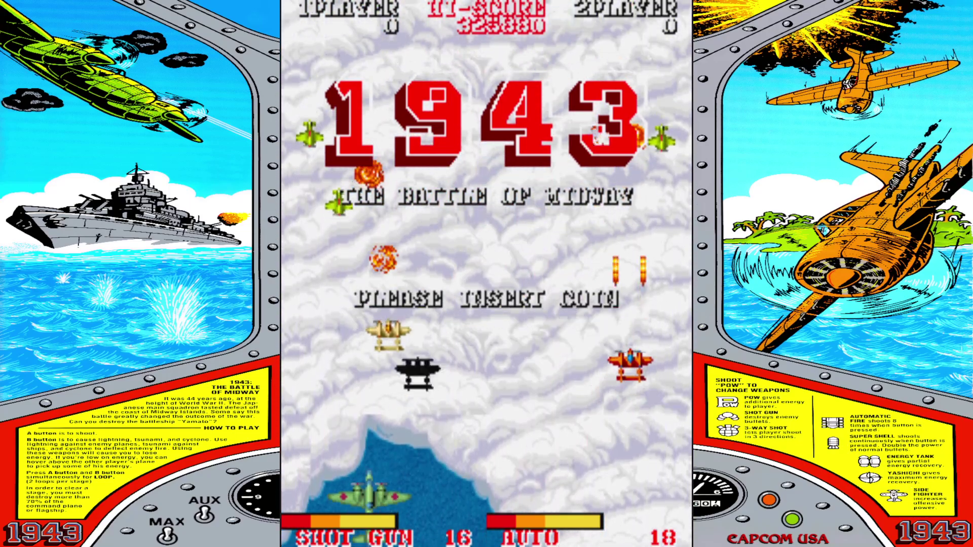
key("Escape")
key("Return")
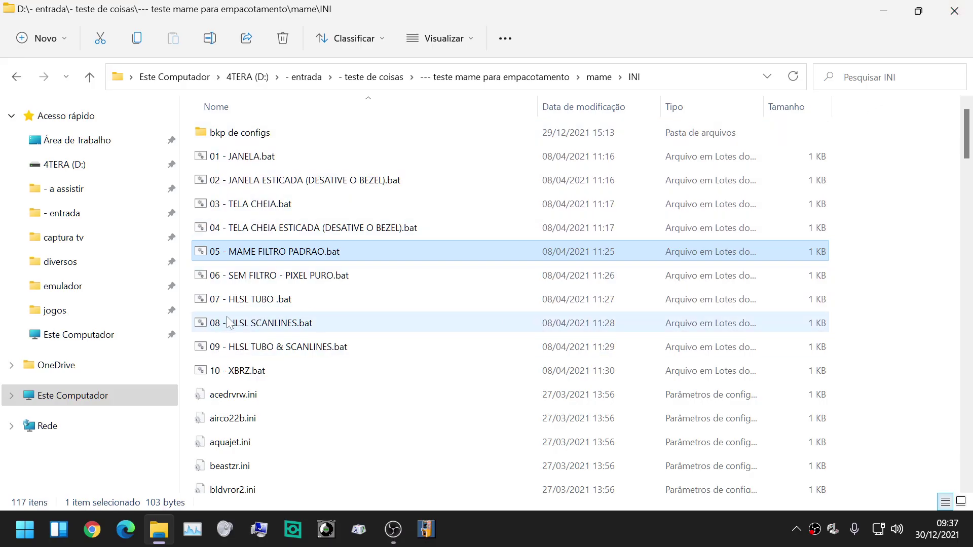
Step: Apply the curved-tube filter by running "07 - HLSL TUBO .bat" and check it on 1943: The Battle of Midway (Euro) in MAMEUI, exiting the game when done
left_click(263, 301)
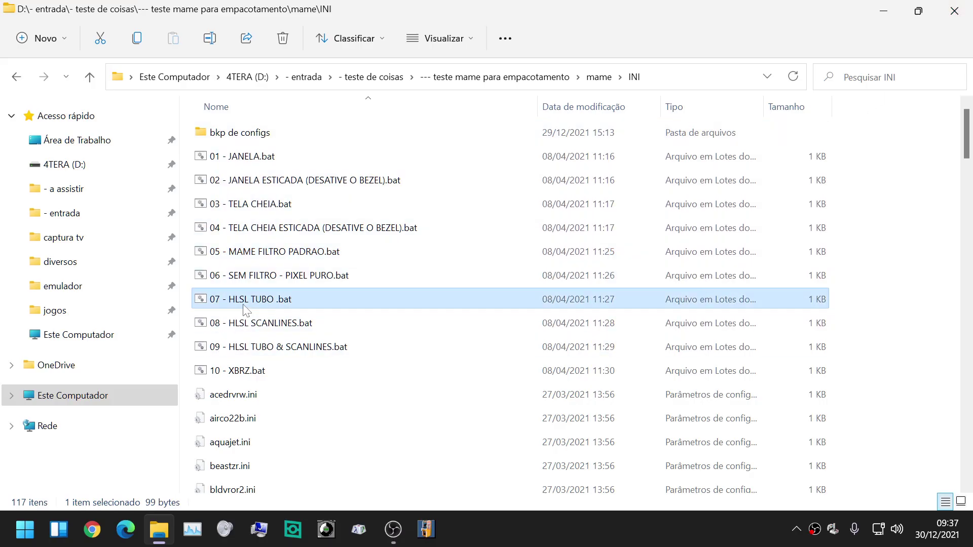
double_click(287, 303)
key("Return")
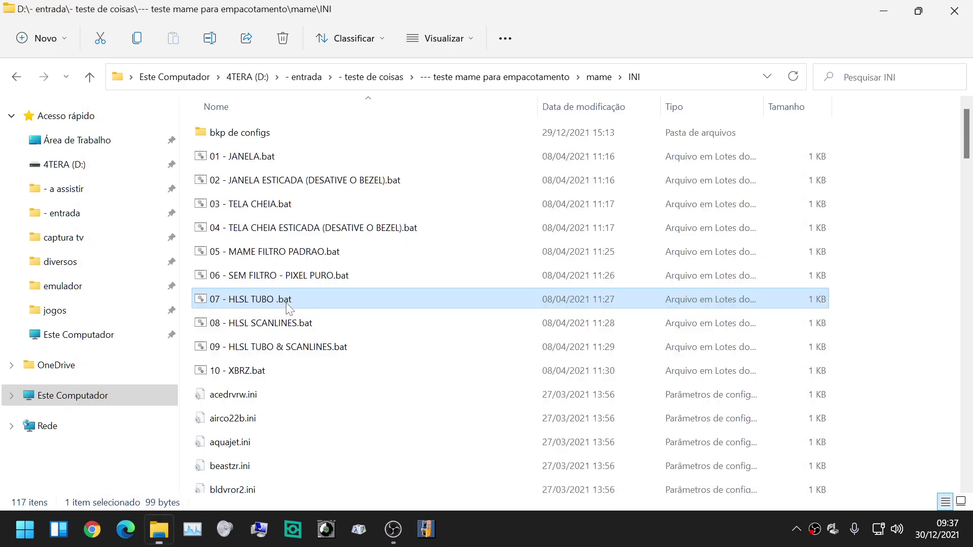
left_click(422, 542)
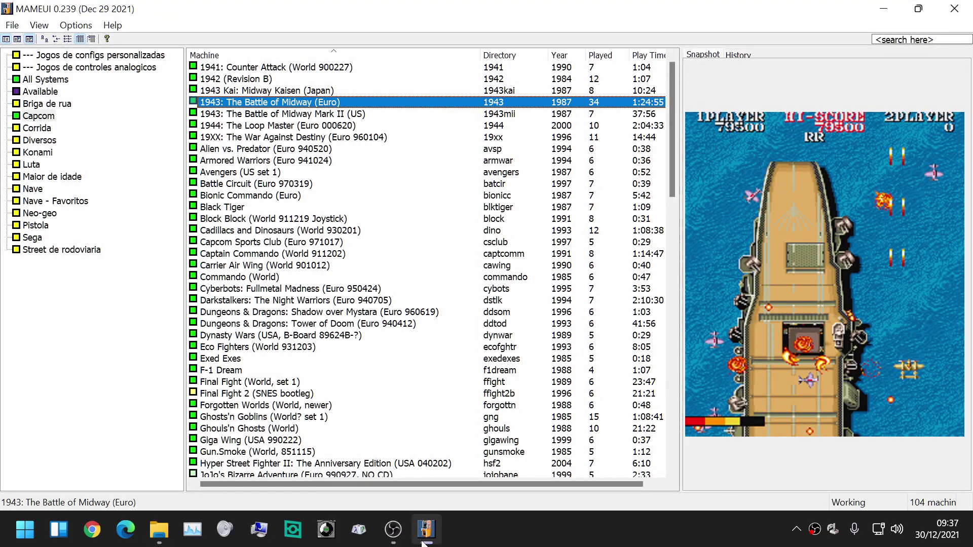
key("Return")
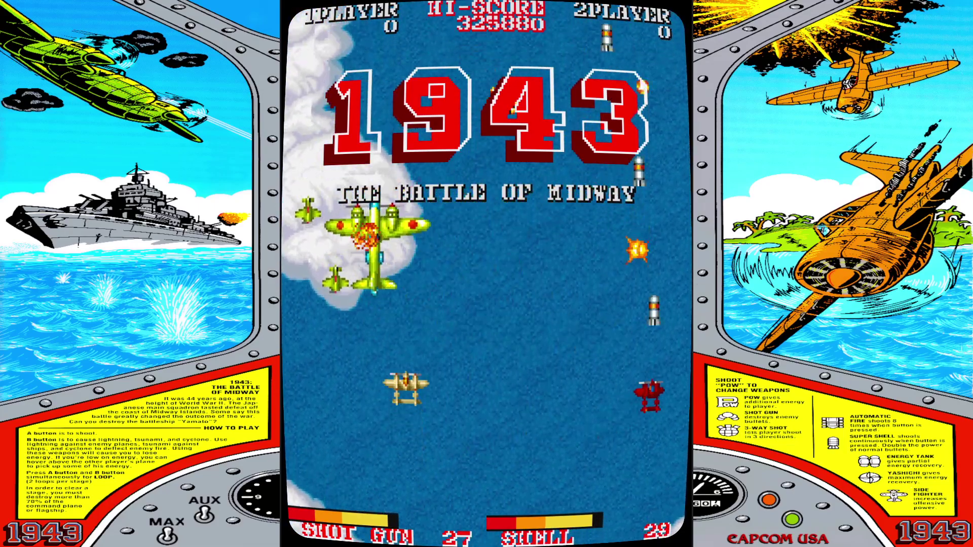
key("Escape")
key("Return")
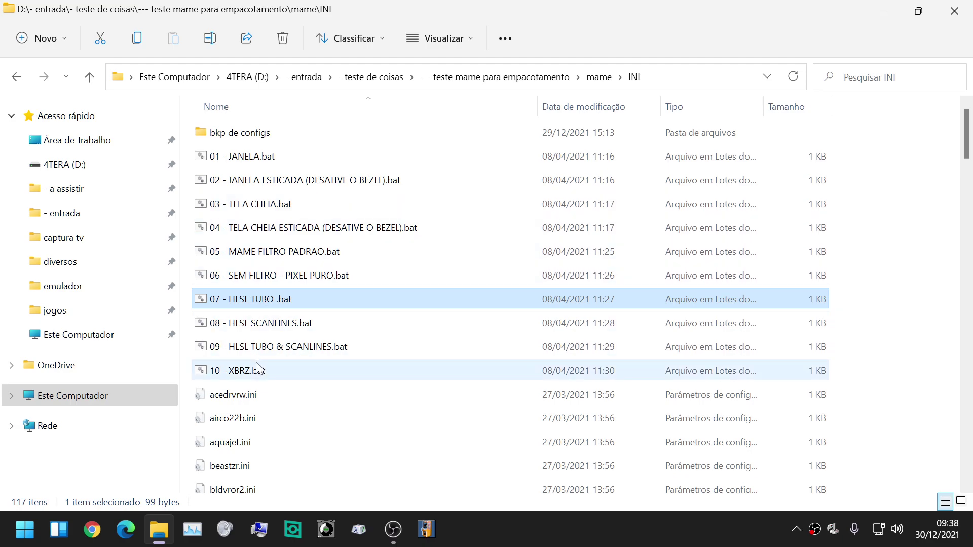
Step: Apply the scanlines filter by running "08 - HLSL SCANLINES.bat" and check it on 1943: The Battle of Midway (Euro) in MAMEUI, exiting the game when done
left_click(256, 325)
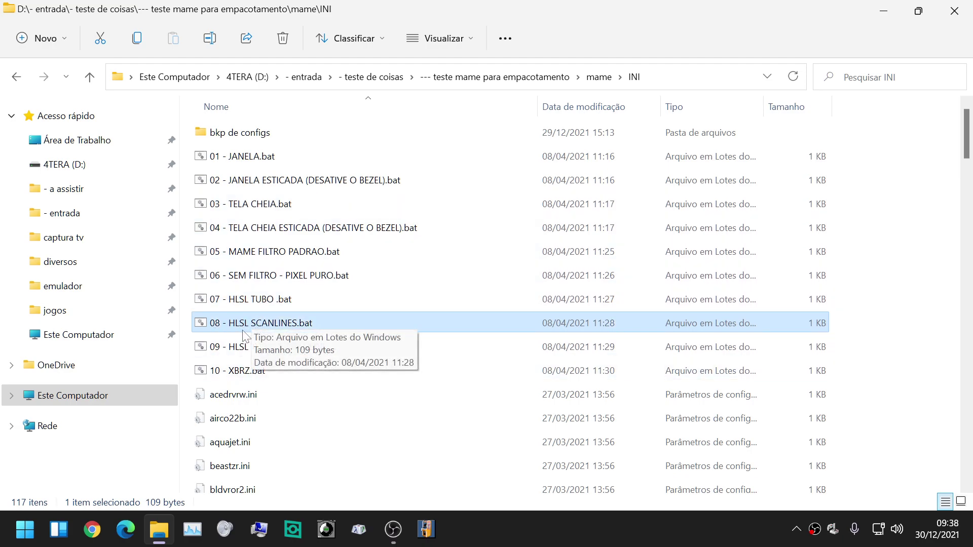
double_click(278, 328)
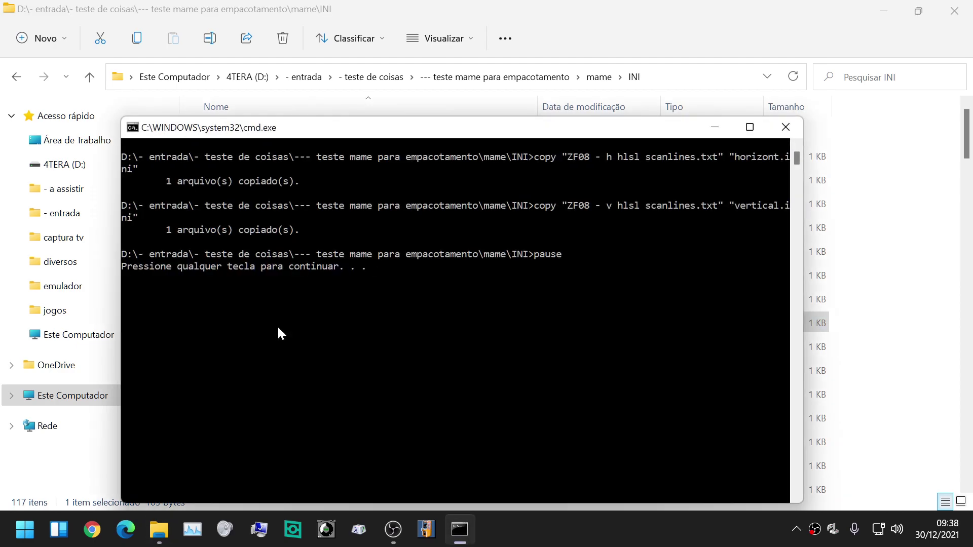
key("Return")
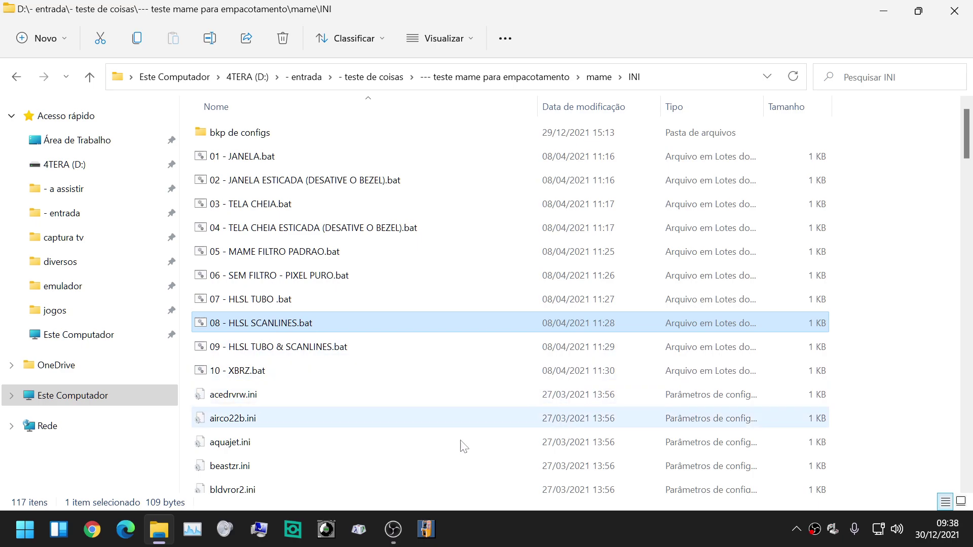
left_click(426, 530)
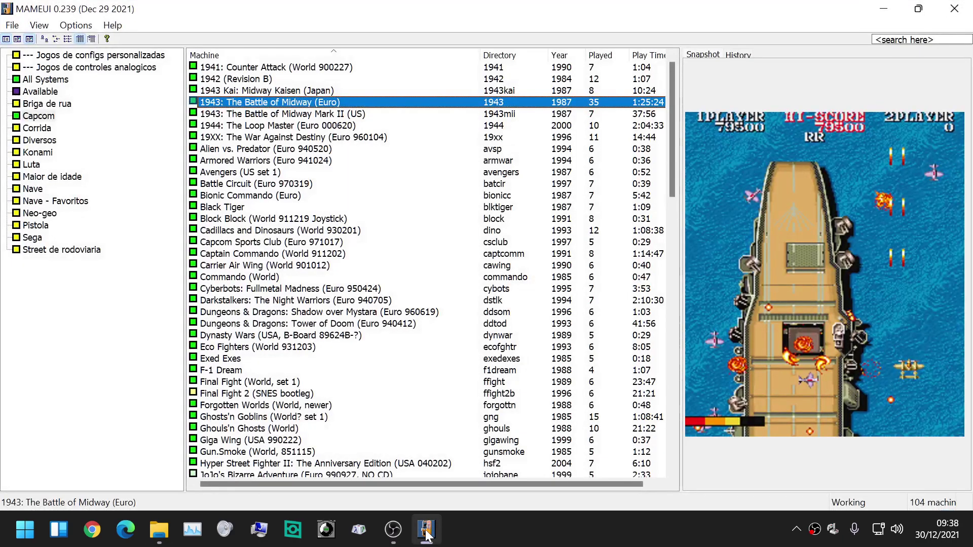
key("Return")
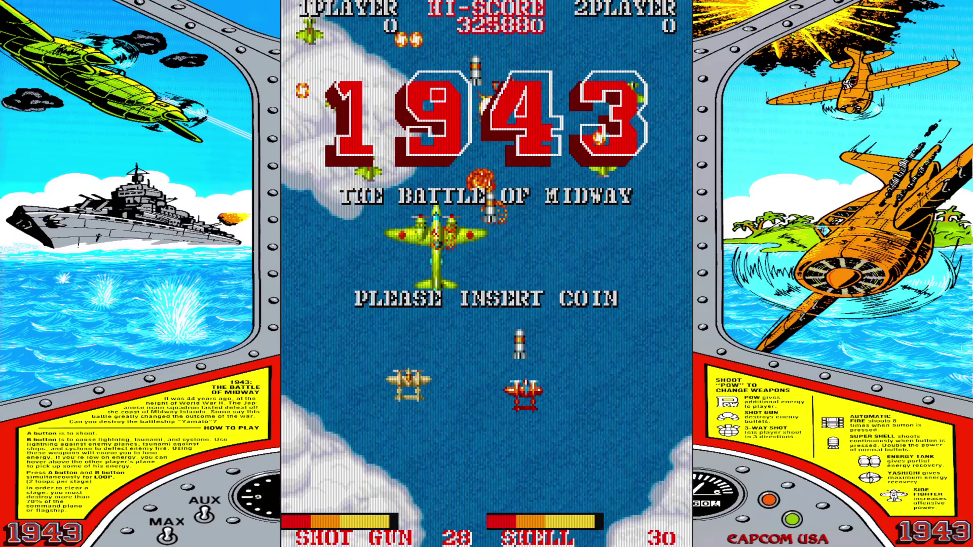
key("Escape")
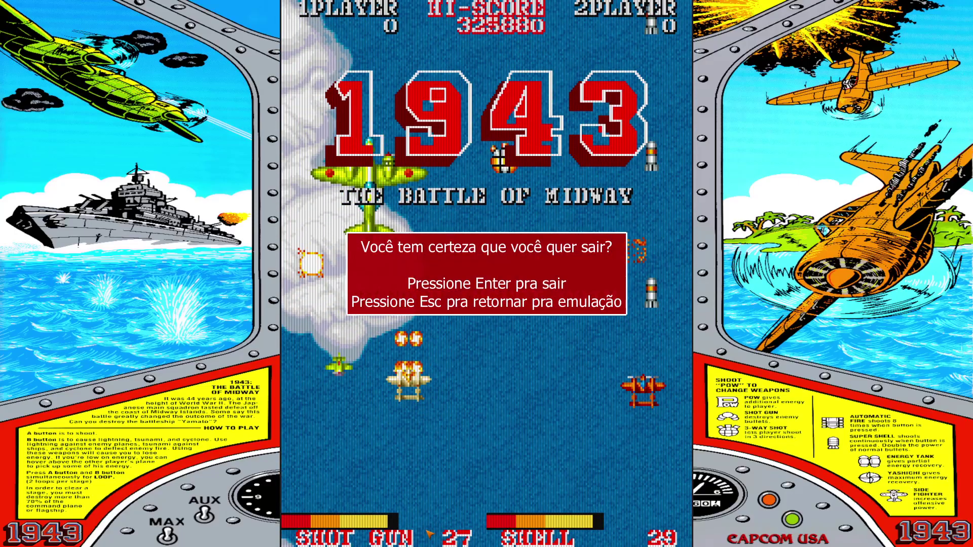
key("Return")
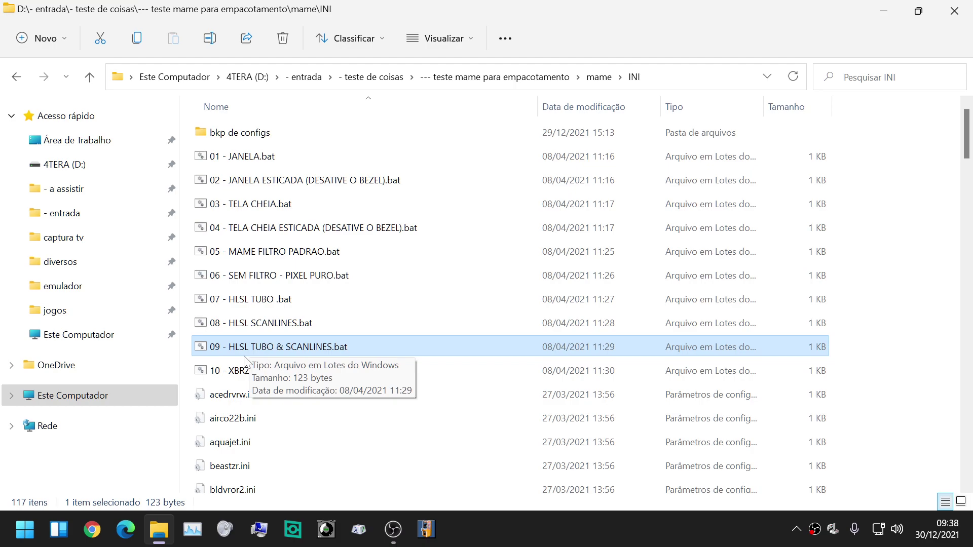
Step: Apply the combined filter by running "09 - HLSL TUBO & SCANLINES.bat" and check it on 1943: The Battle of Midway (Euro) in MAMEUI, exiting when done
double_click(287, 349)
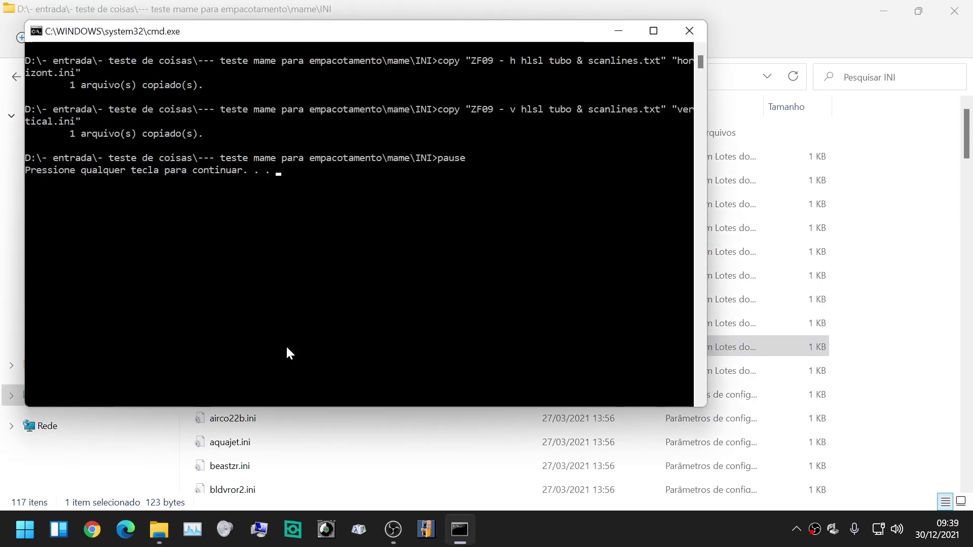
key("Return")
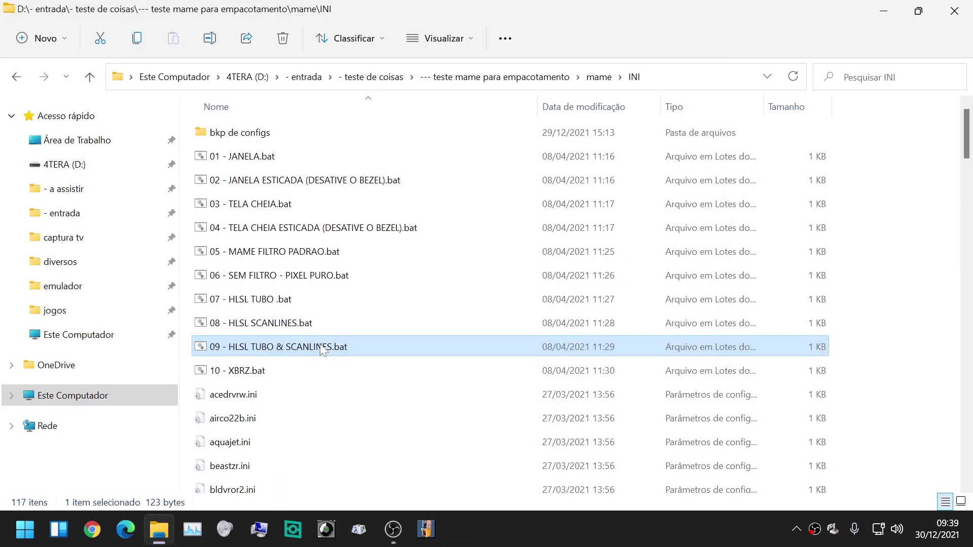
left_click(425, 530)
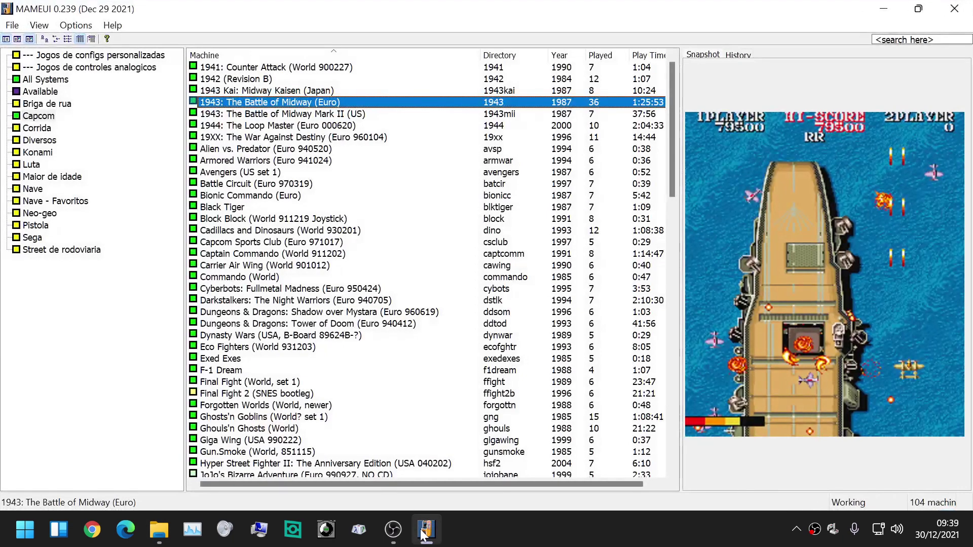
key("Return")
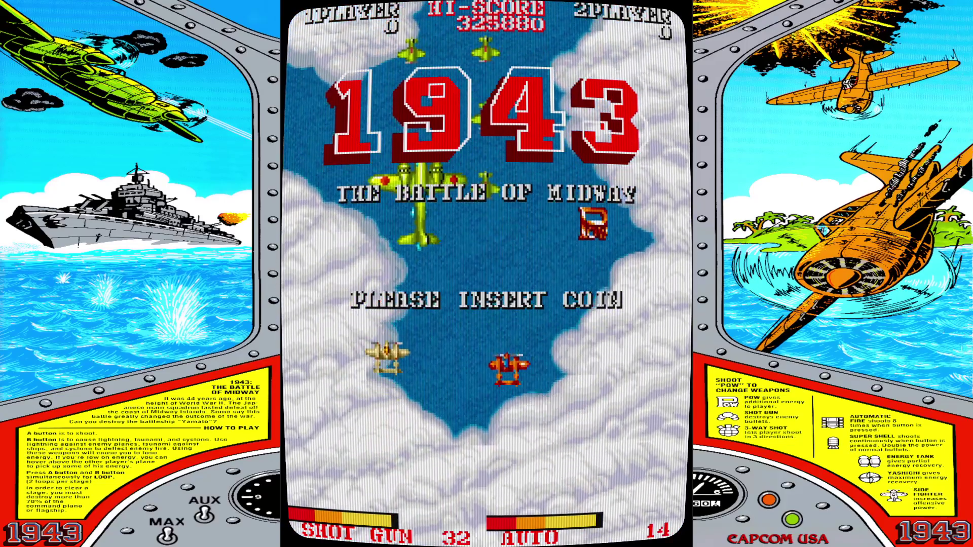
key("Escape")
key("Return")
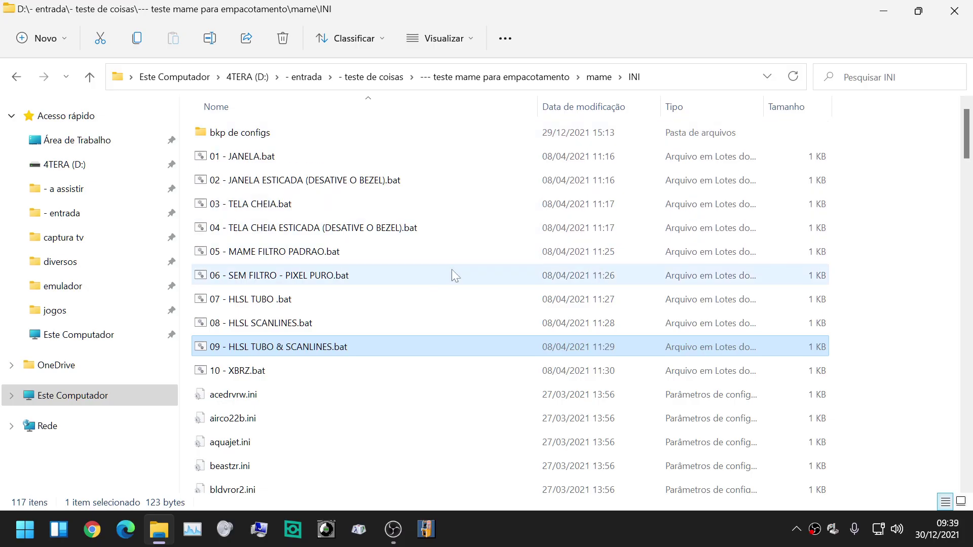
Step: Apply the XBRZ filter by running "10 - XBRZ.bat" and check it on 1943: The Battle of Midway (Euro) in MAMEUI, exiting the game when done
left_click(242, 378)
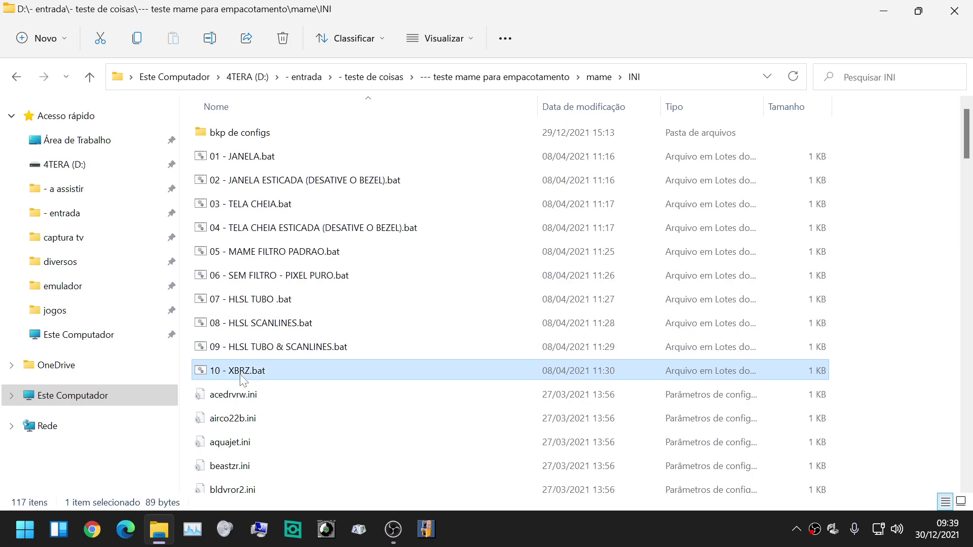
double_click(294, 373)
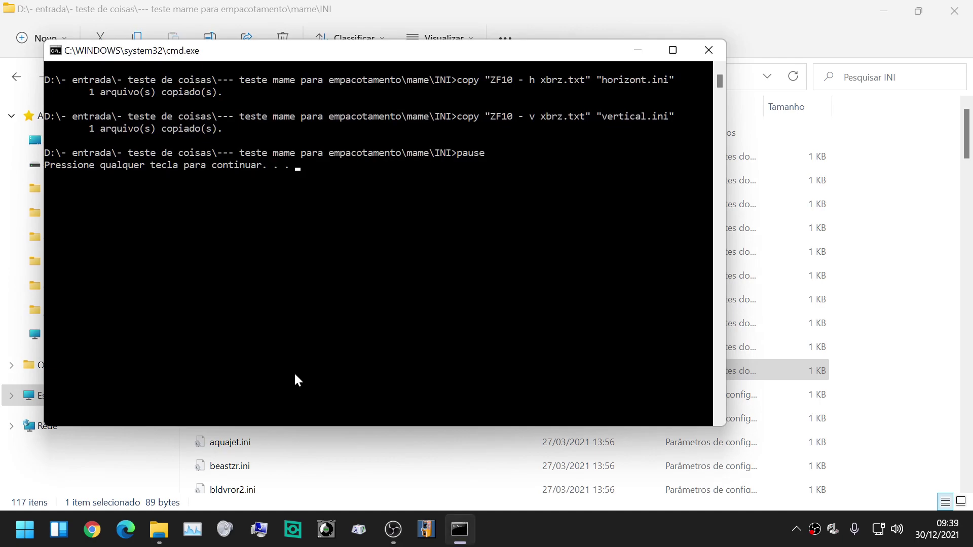
key("Return")
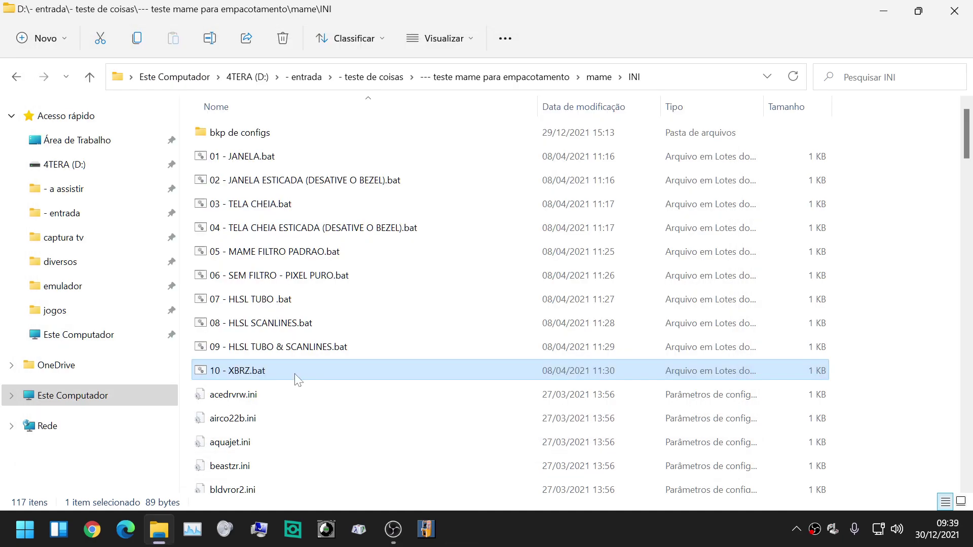
left_click(429, 537)
key("Return")
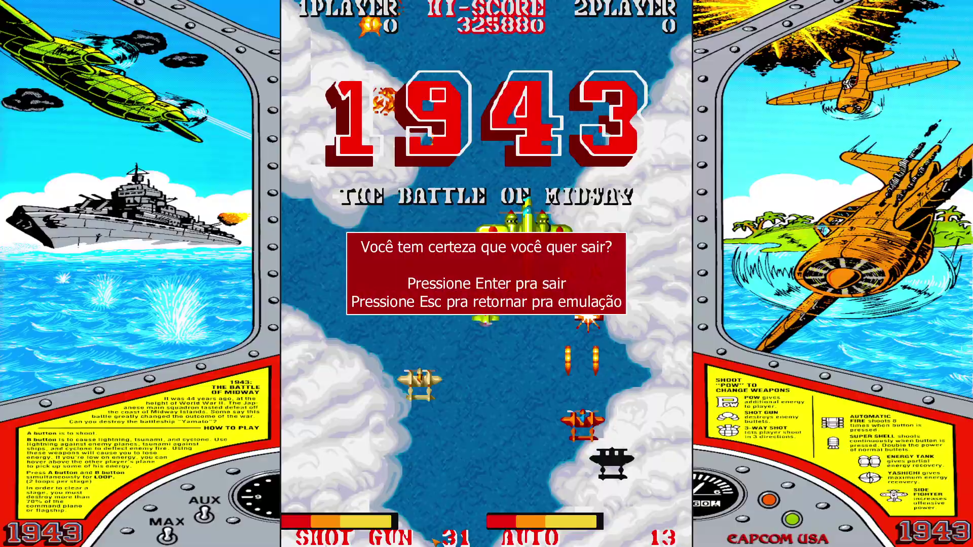
key("Return")
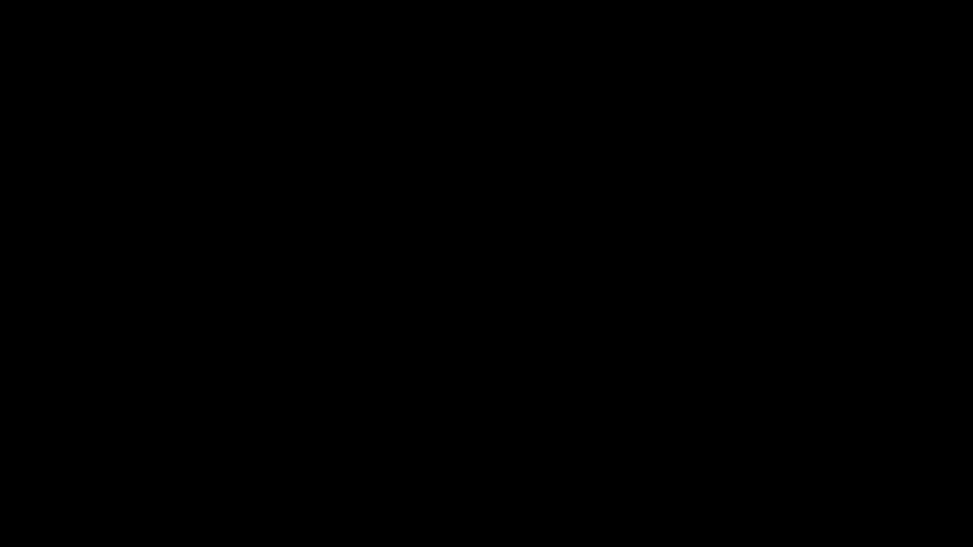
key("Escape")
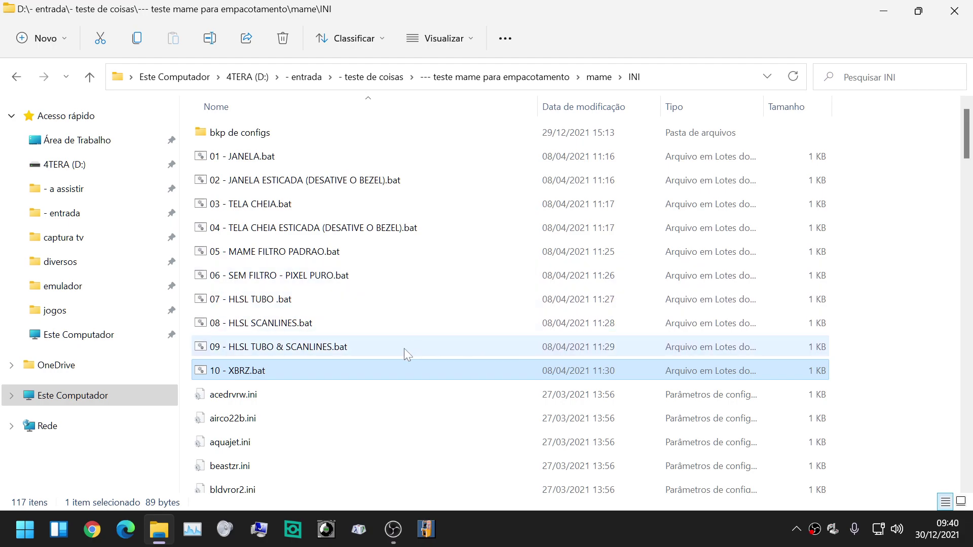
Step: Remove filtering by running "06 - SEM FILTRO - PIXEL PURO.bat", check it on 1943: The Battle of Midway (Euro), and close MAMEUI
left_click(248, 272)
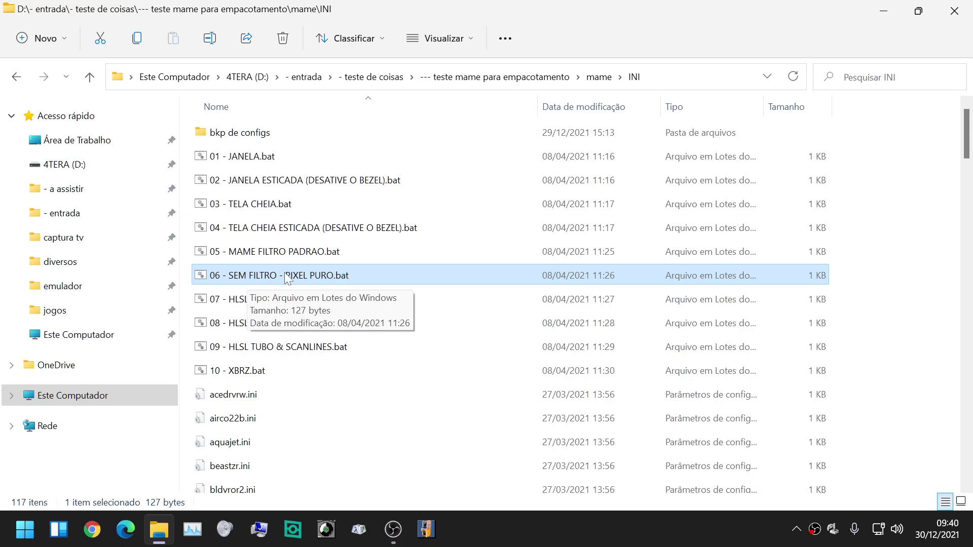
double_click(322, 280)
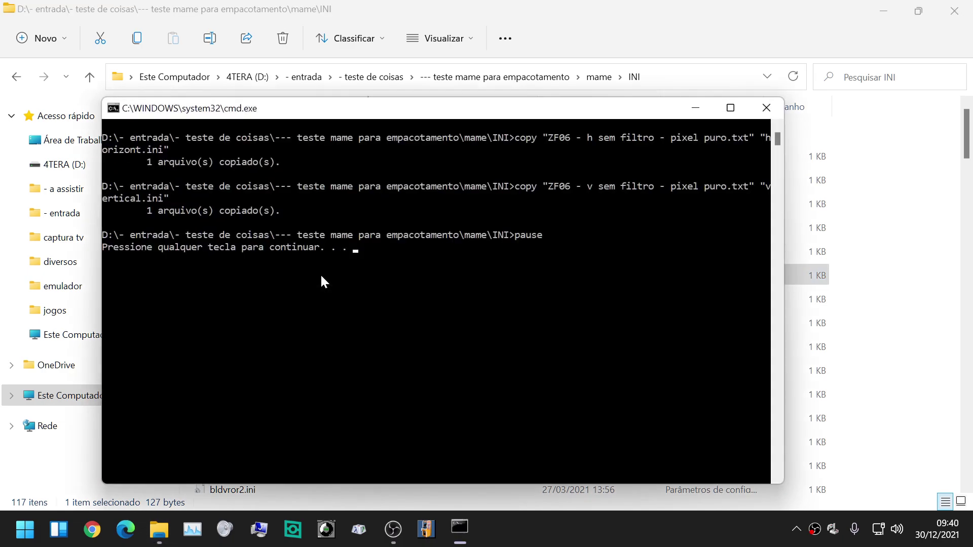
key("Return")
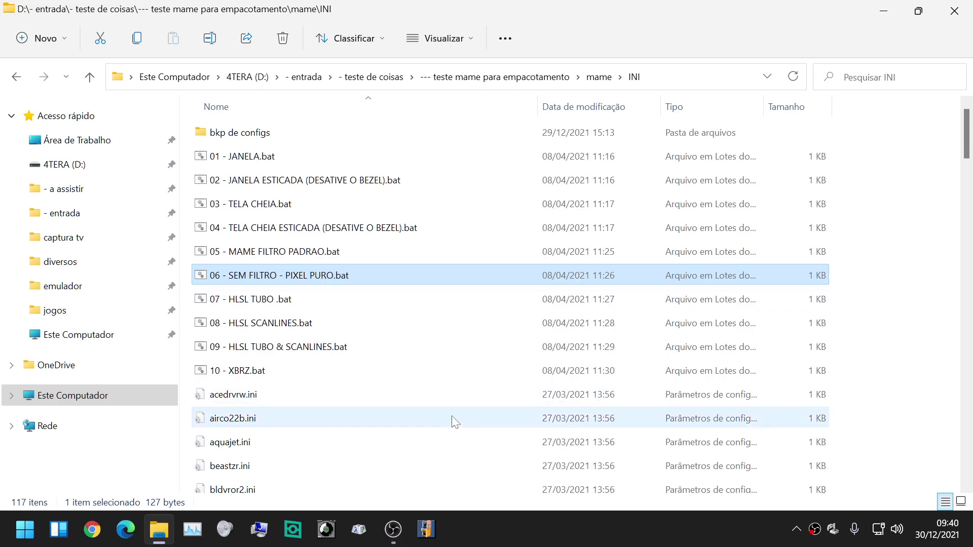
left_click(425, 535)
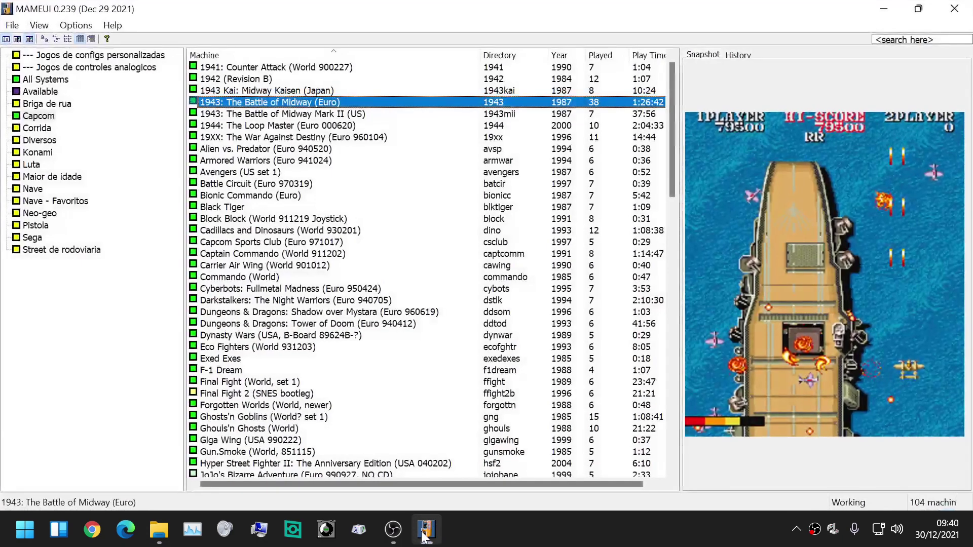
key("Return")
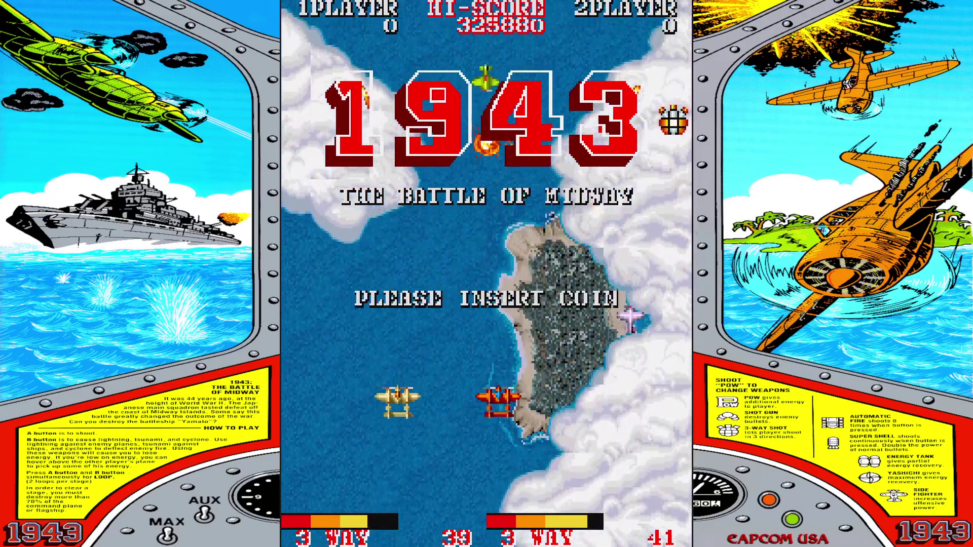
key("Escape")
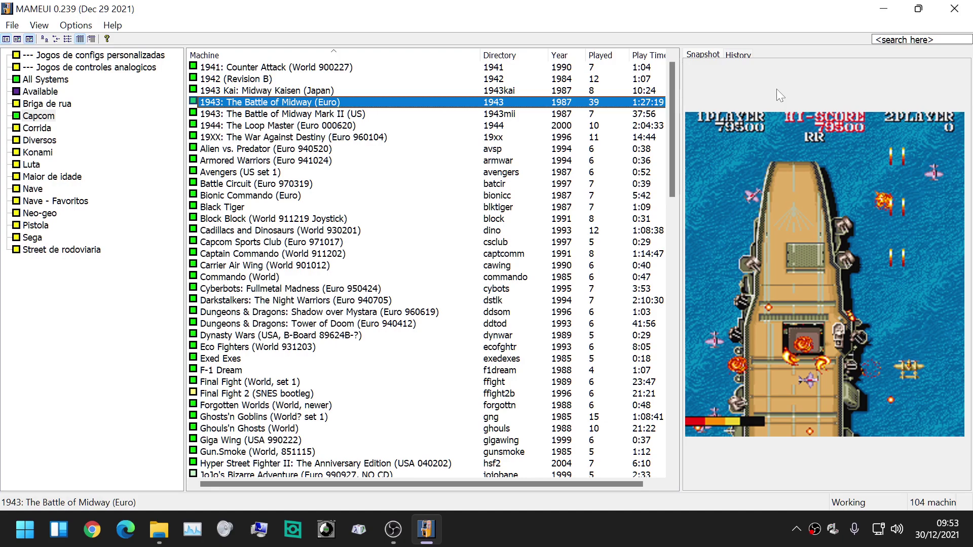
left_click(955, 10)
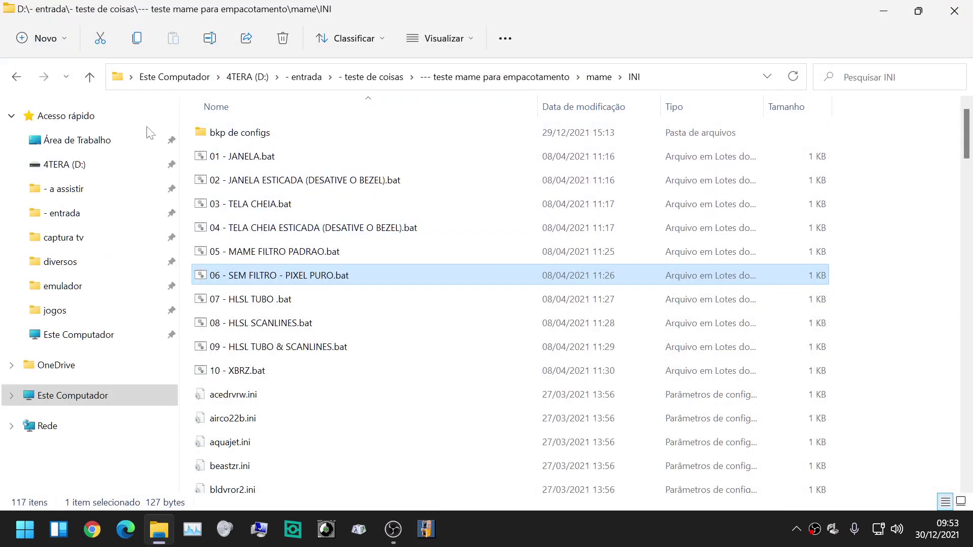
Step: Open the CTRLR folder inside the mame folder and look through its controller batch files
left_click(87, 77)
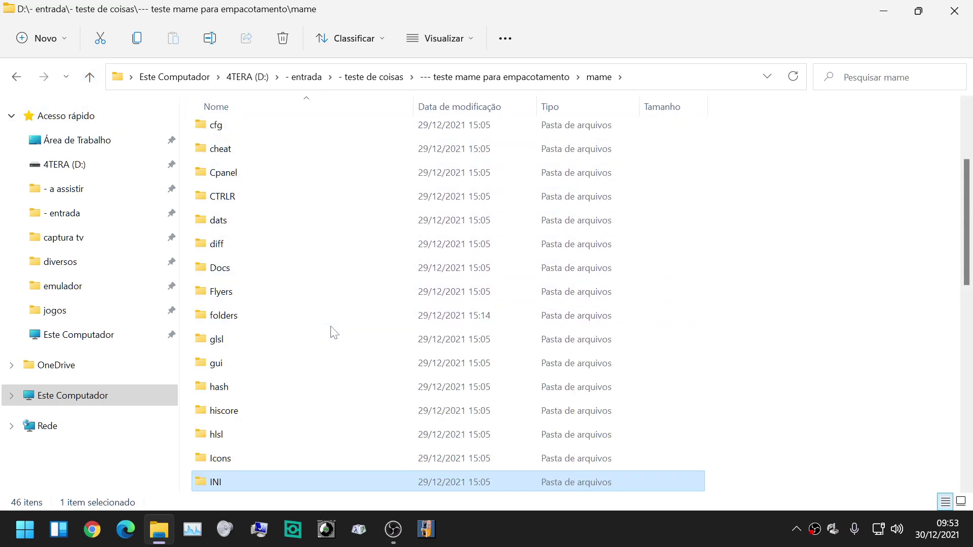
left_click(234, 203)
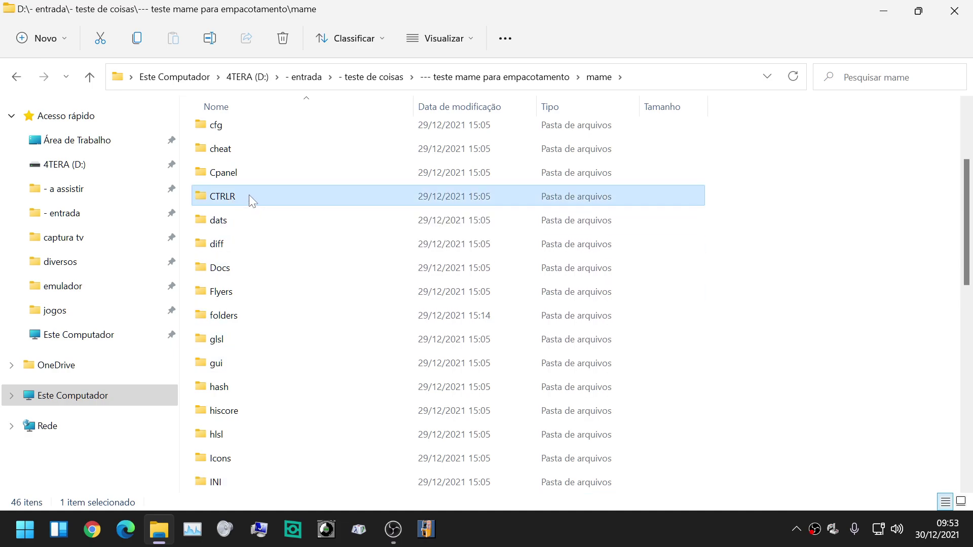
double_click(248, 196)
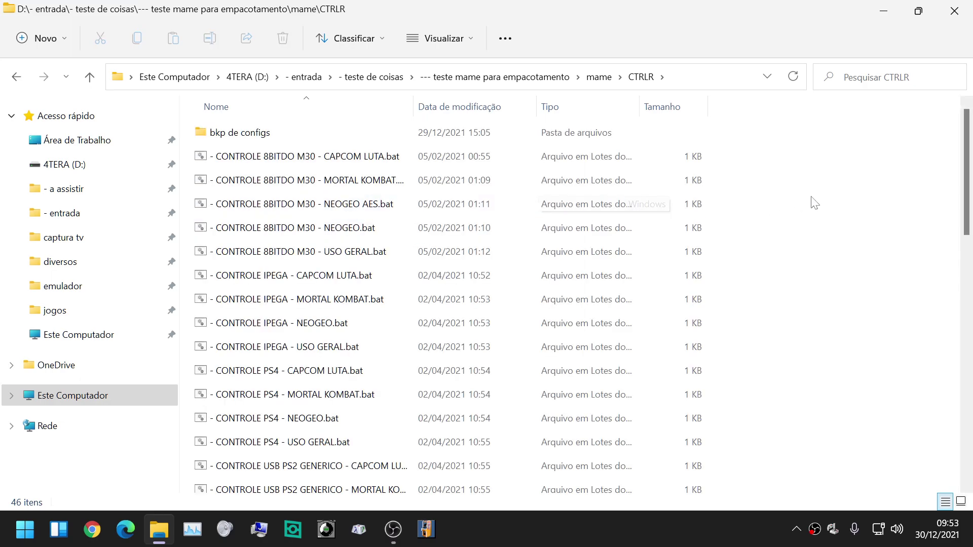
scroll(969, 176, "down", 1)
scroll(969, 176, "up", 1)
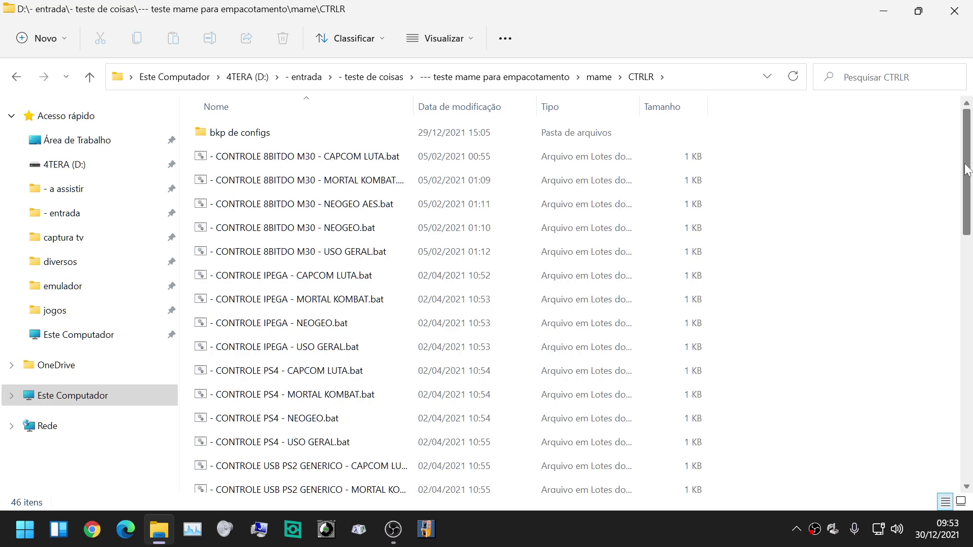
scroll(806, 168, "down", 2)
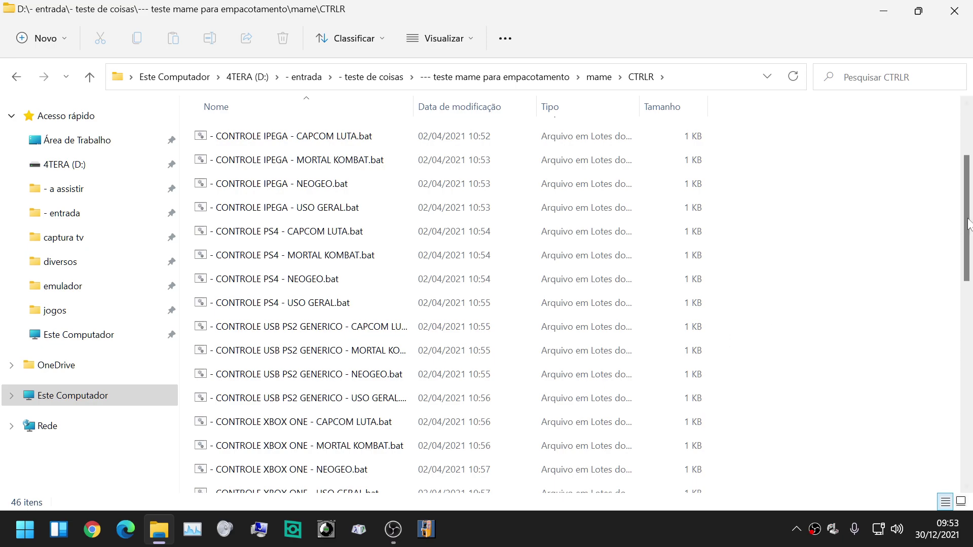
scroll(968, 242, "down", 1)
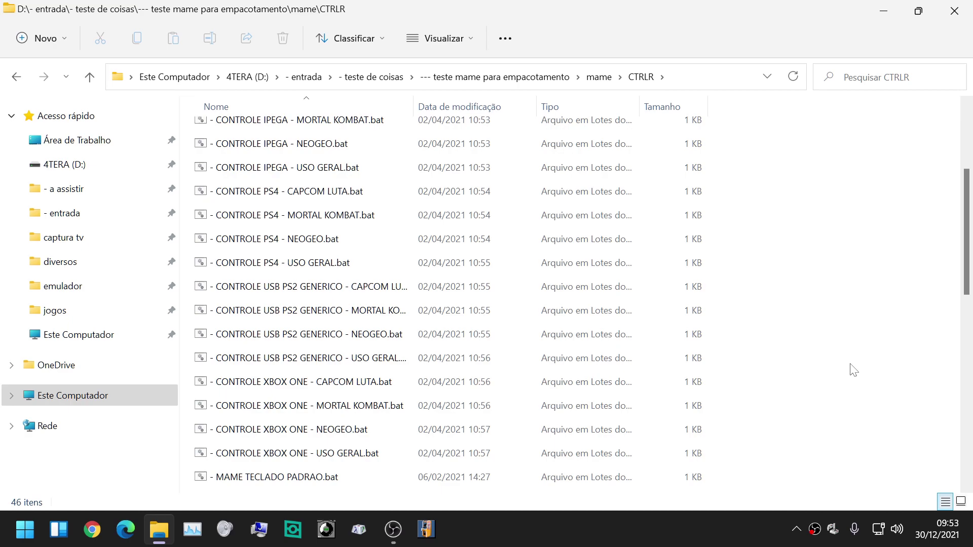
Step: Apply the Xbox One controller profile for Neo Geo games by running "- CONTROLE XBOX ONE - NEOGEO.bat"
left_click(269, 459)
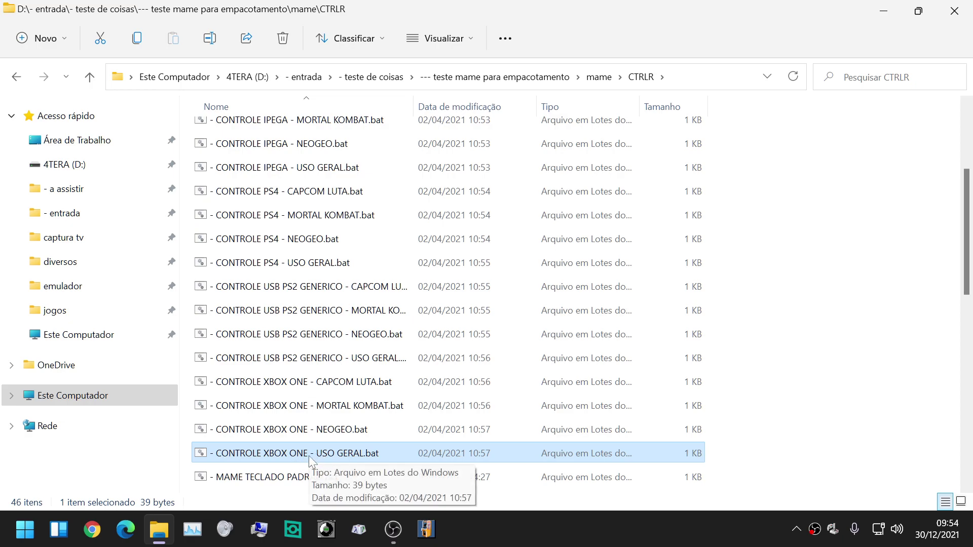
left_click(287, 434)
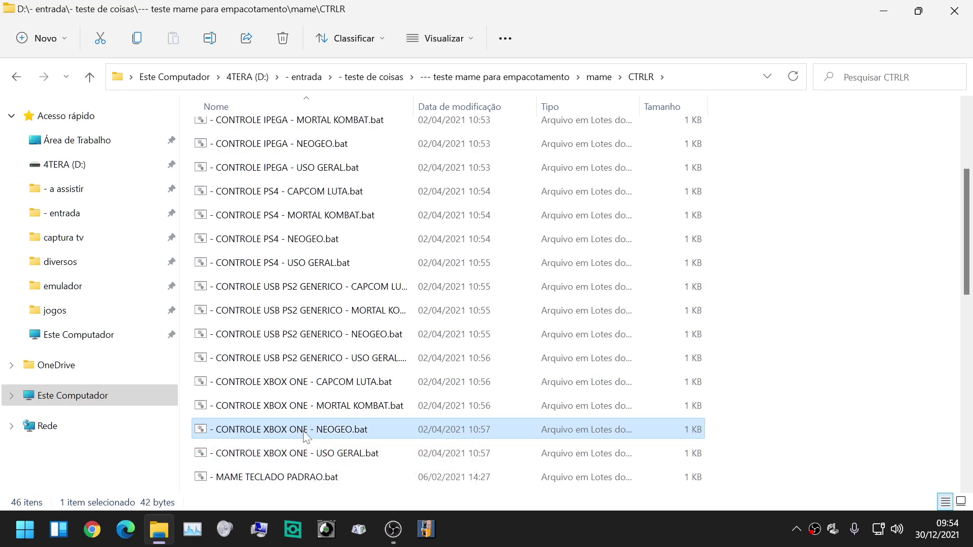
double_click(304, 434)
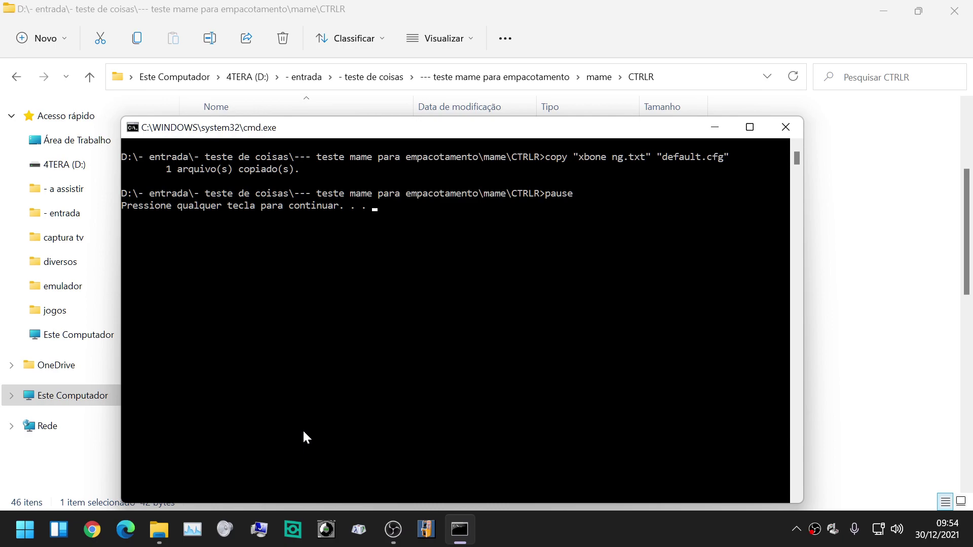
key("Return")
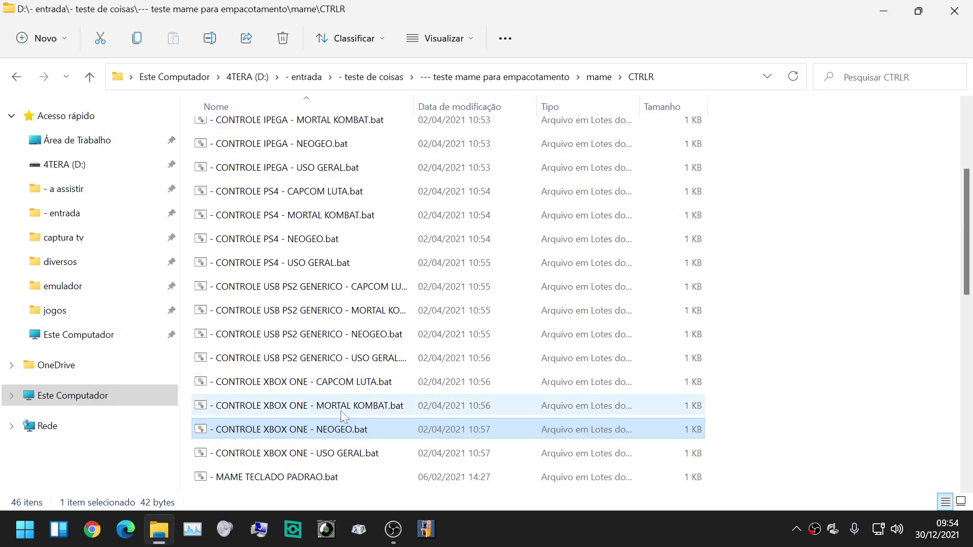
Step: Apply the Xbox One controller profile for Mortal Kombat by running "- CONTROLE XBOX ONE - MORTAL KOMBAT.bat"
left_click(324, 409)
double_click(324, 409)
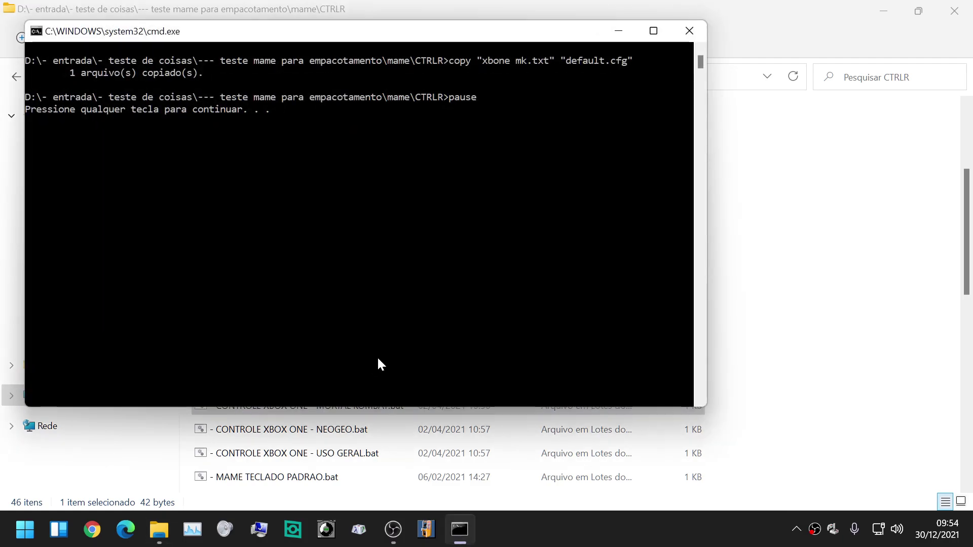
key("Return")
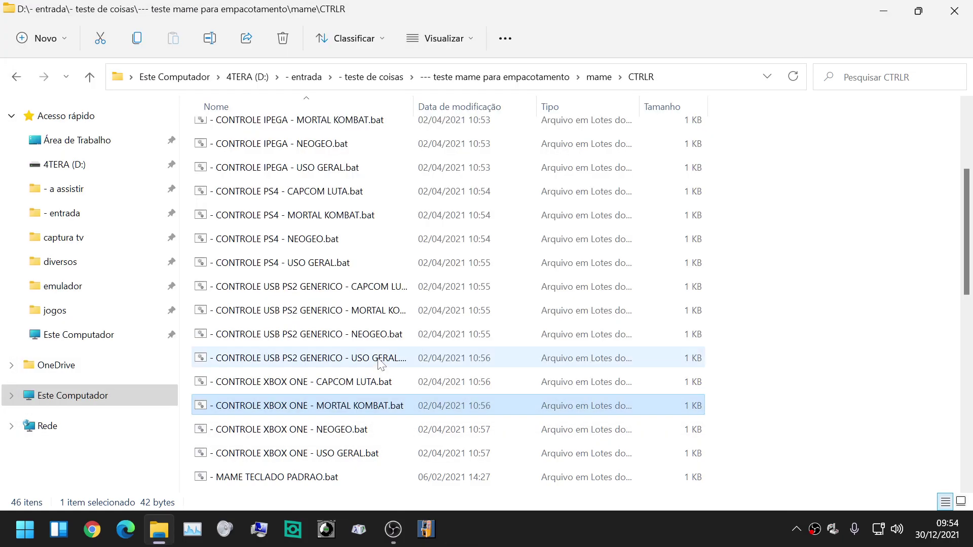
Step: Apply the Xbox One controller profile for Capcom fighting games by running "- CONTROLE XBOX ONE - CAPCOM LUTA.bat"
left_click(335, 387)
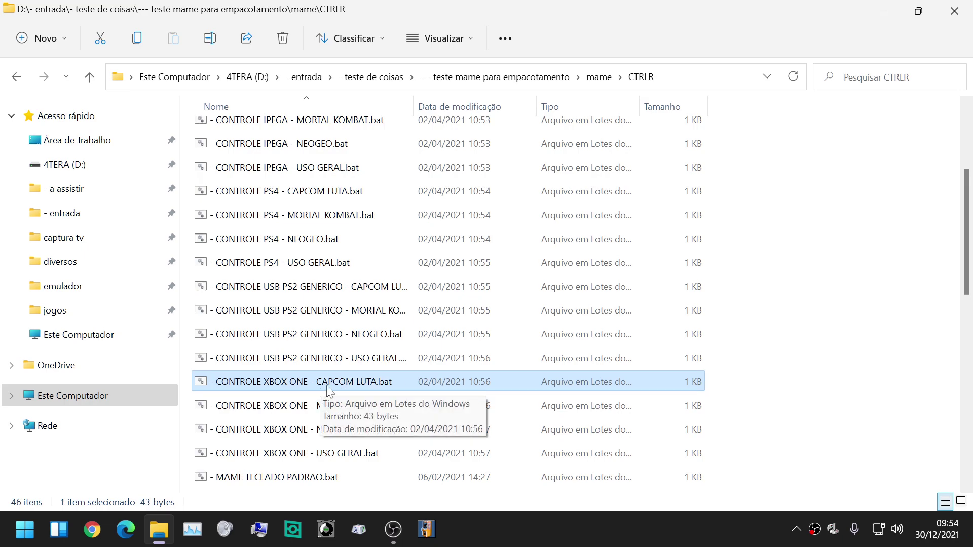
double_click(330, 384)
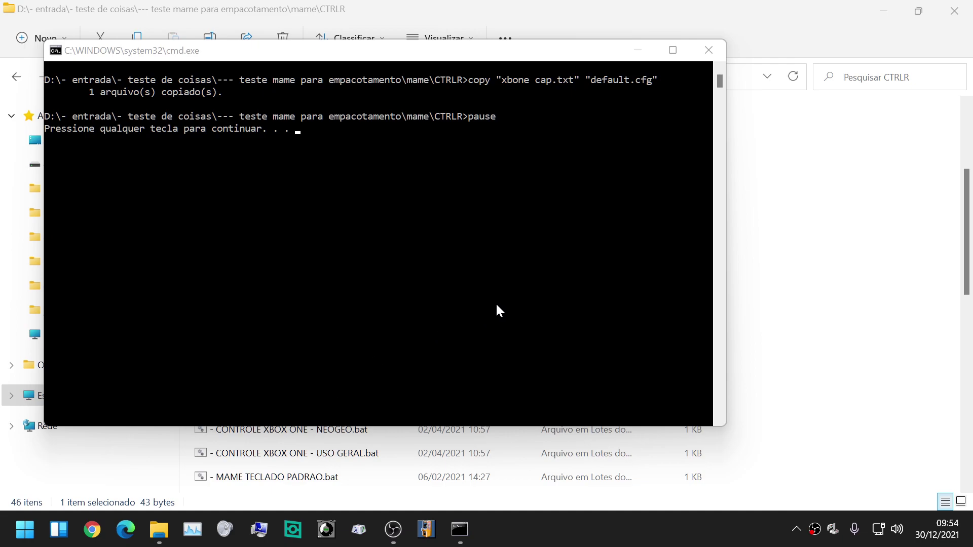
key("Return")
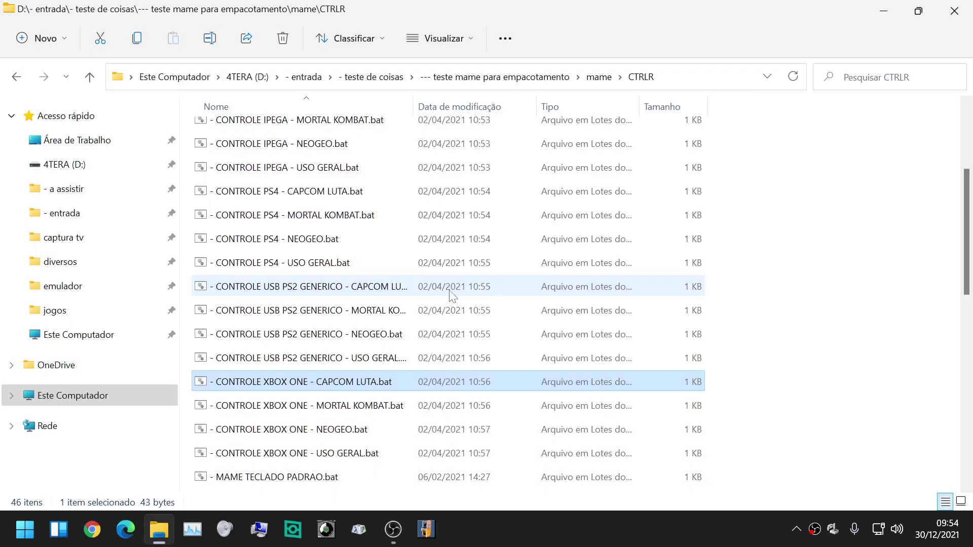
Step: Apply the general-use Xbox One controller profile by running "- CONTROLE XBOX ONE - USO GERAL.bat" and clear the file selection
double_click(316, 452)
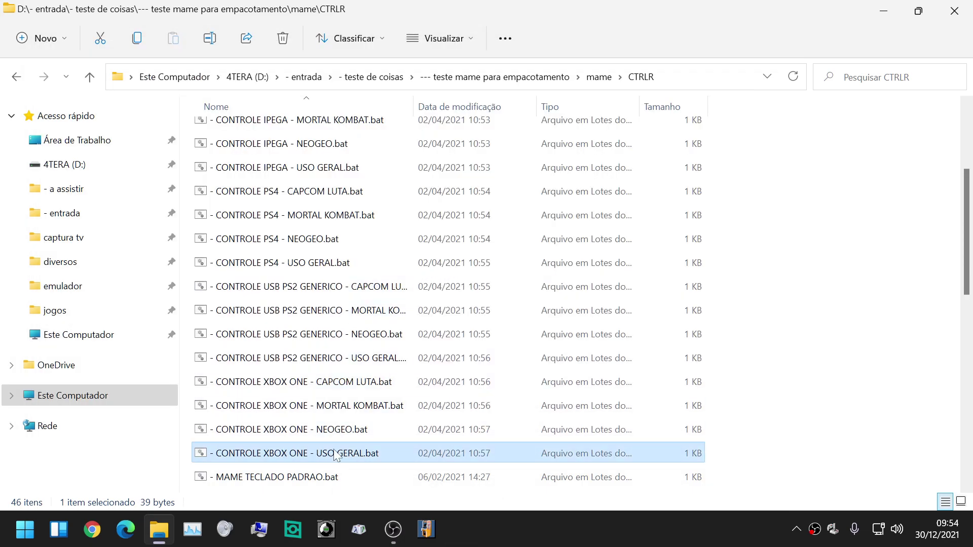
key("Return")
left_click(817, 358)
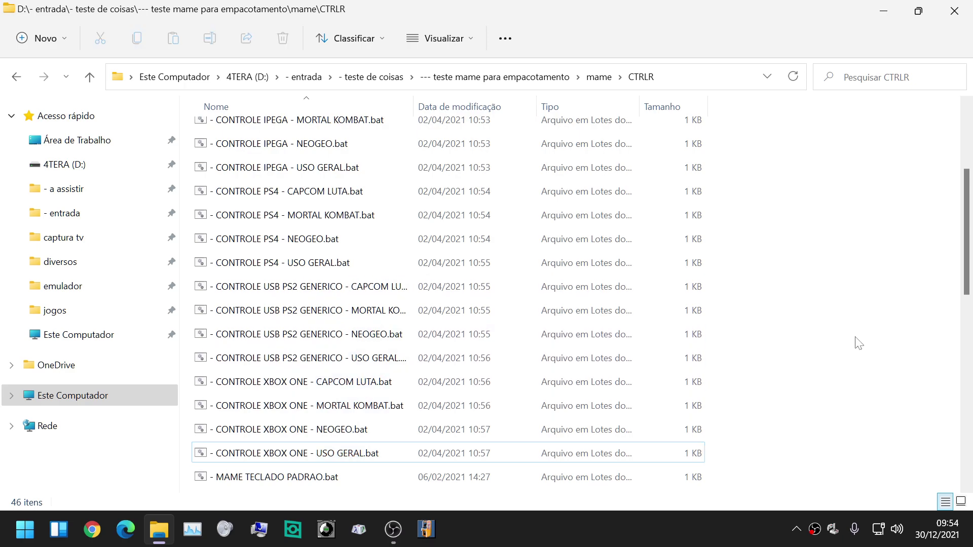
Step: Review the controller batch files in the CTRLR folder, comparing the Xbox One NEOGEO and USO GERAL profiles with those for the other controllers
scroll(858, 343, "up", 2)
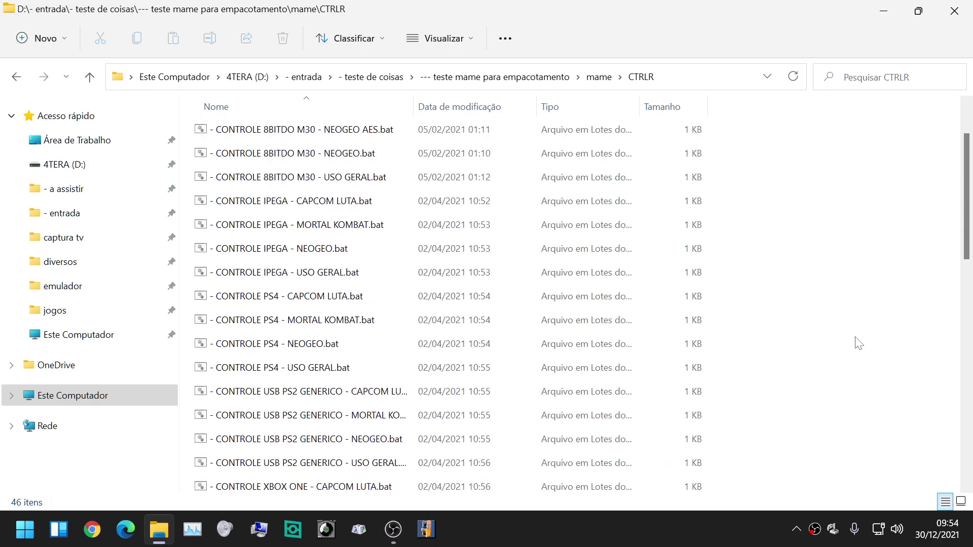
scroll(858, 344, "up", 2)
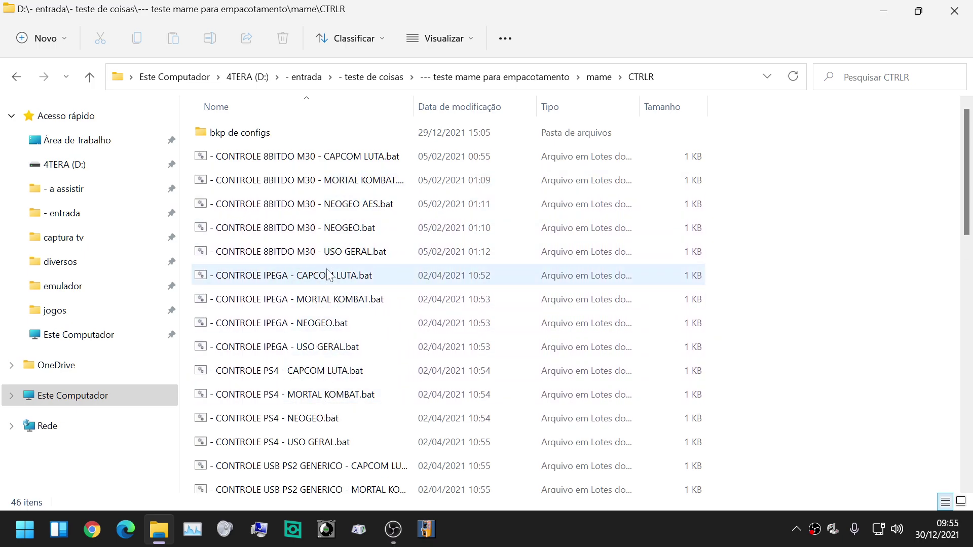
scroll(355, 276, "down", 3)
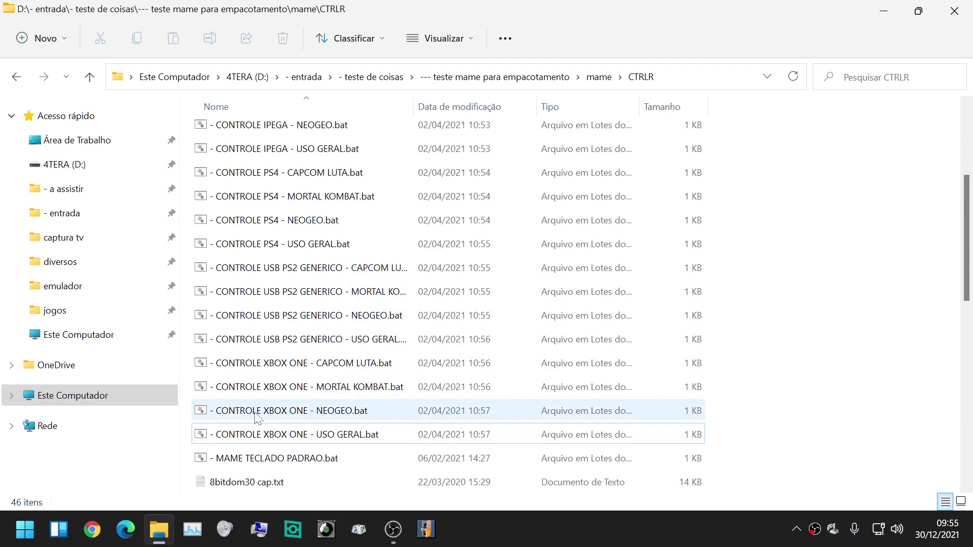
left_click(277, 413)
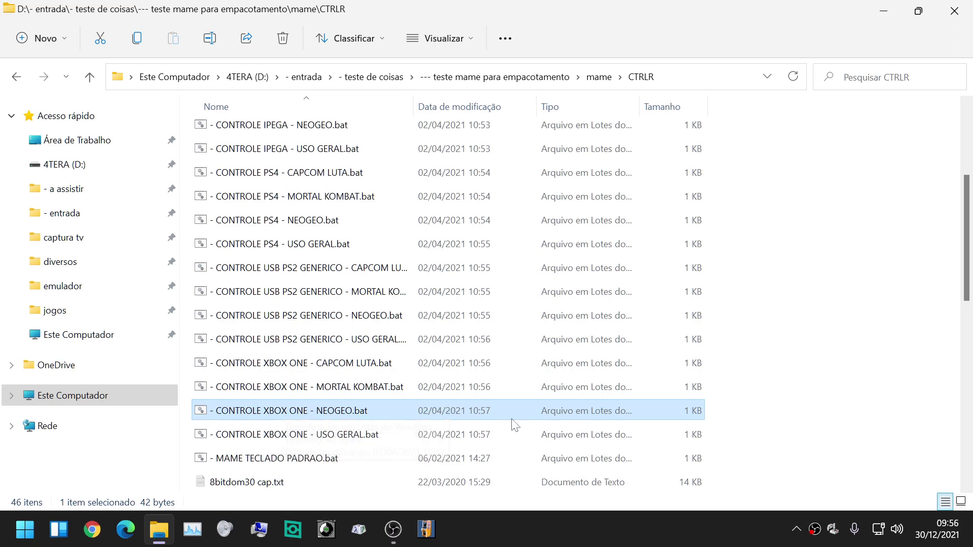
left_click(327, 439)
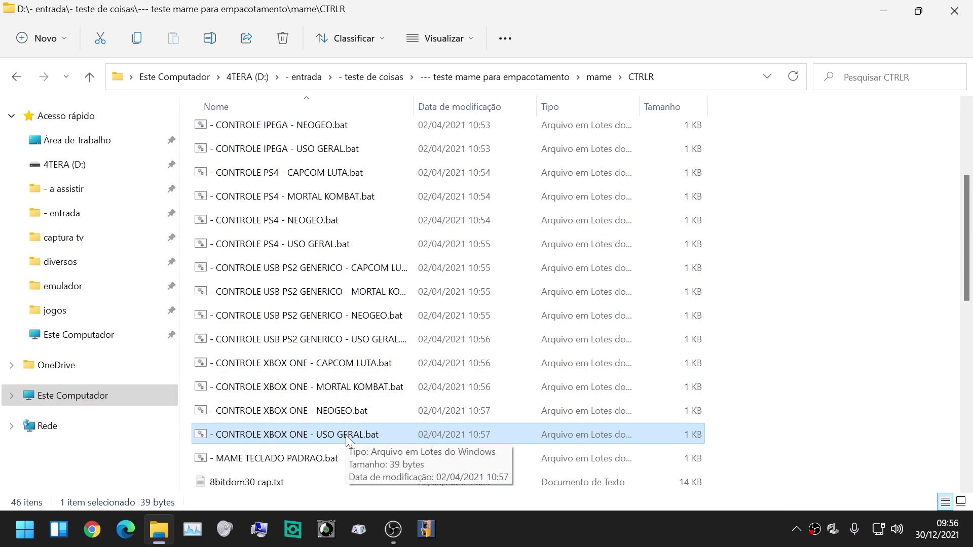
scroll(348, 438, "up", 3)
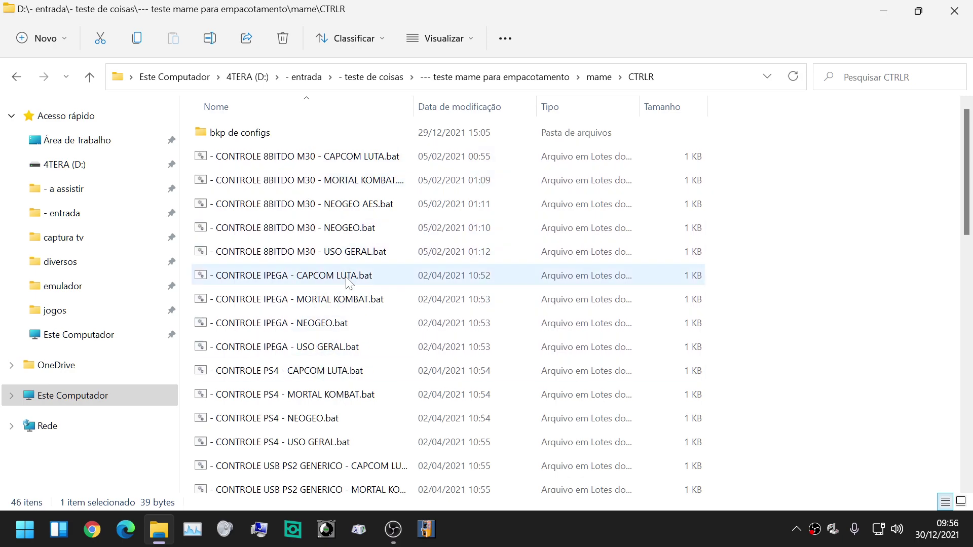
scroll(347, 282, "down", 3)
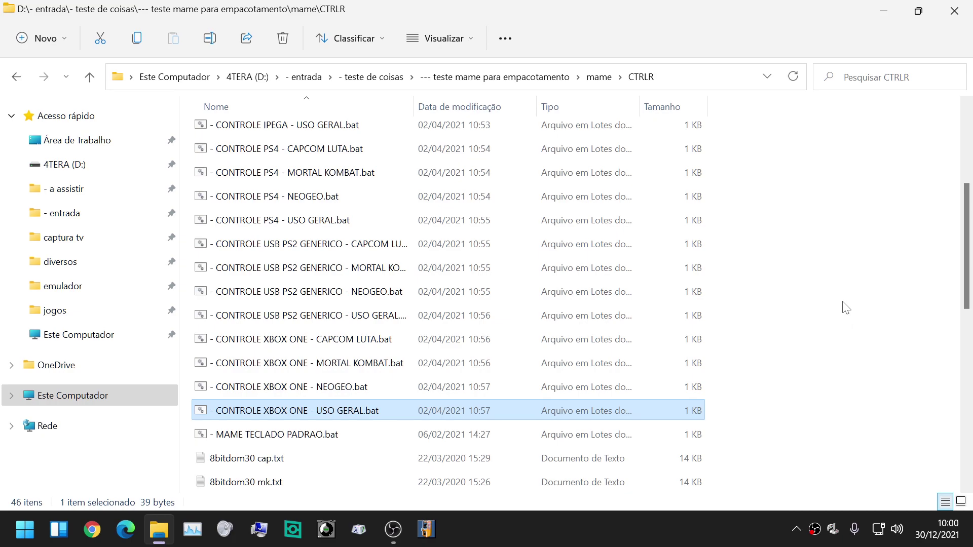
Step: Launch 1943: The Battle of Midway (Euro) in MAMEUI and open its in-game configuration menu
left_click(432, 537)
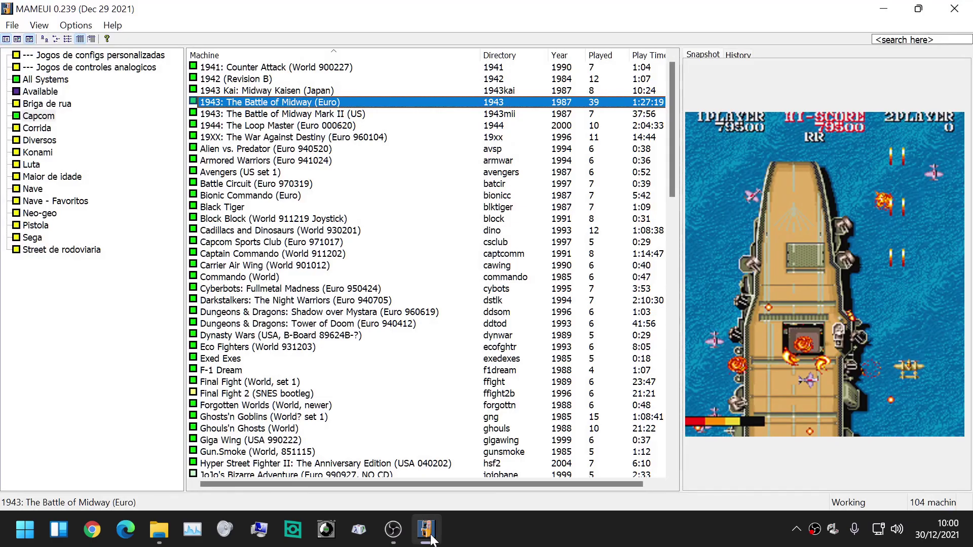
key("Return")
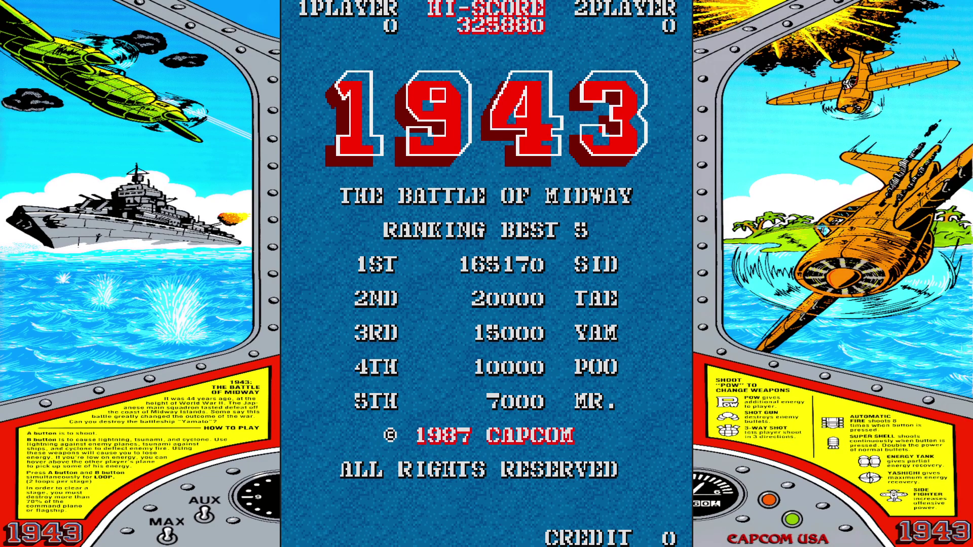
key("Tab")
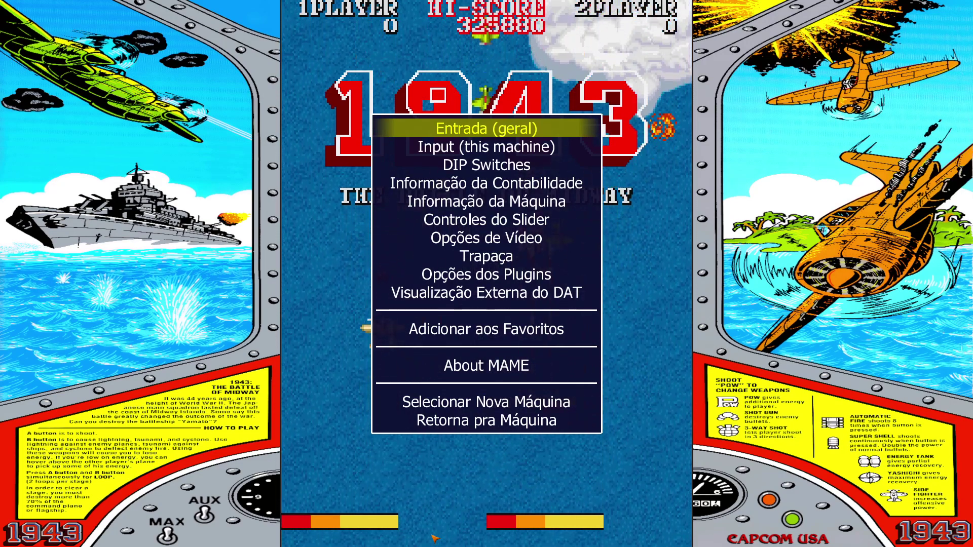
Step: View the game's external DAT information, comparing the Comando and Histórico pages, and return to the configuration menu
key("Down")
key("Down")
key("Down")
key("Down")
key("Down")
key("Down")
key("Down")
key("Down")
key("Down")
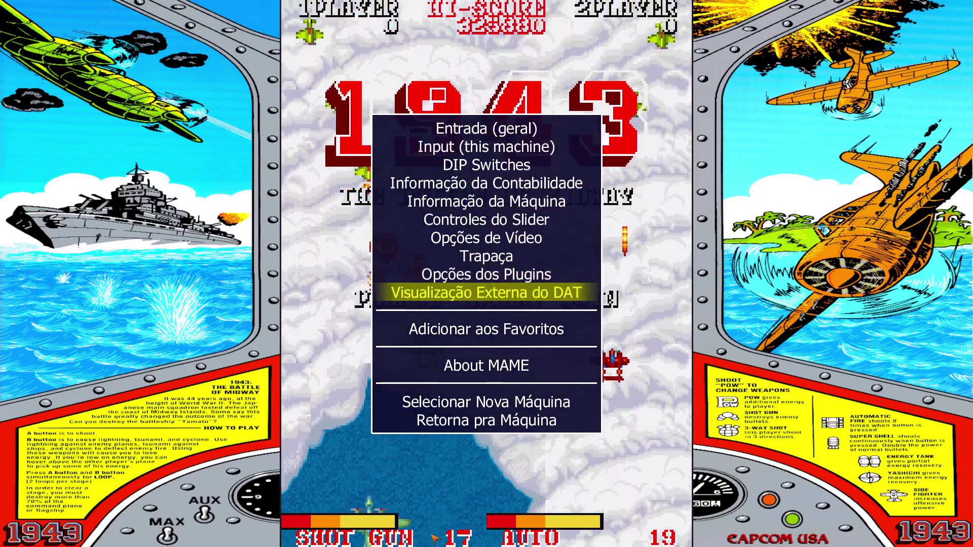
key("Return")
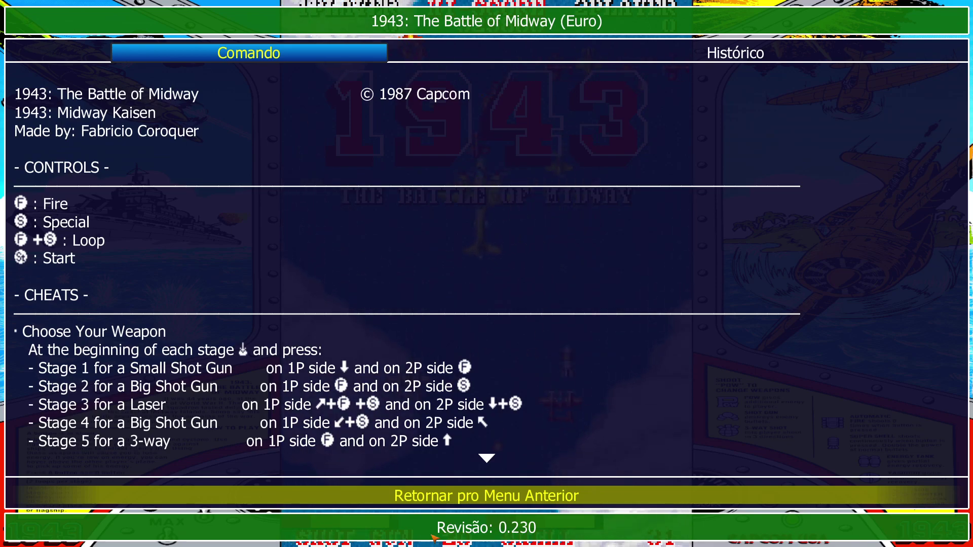
key("Right")
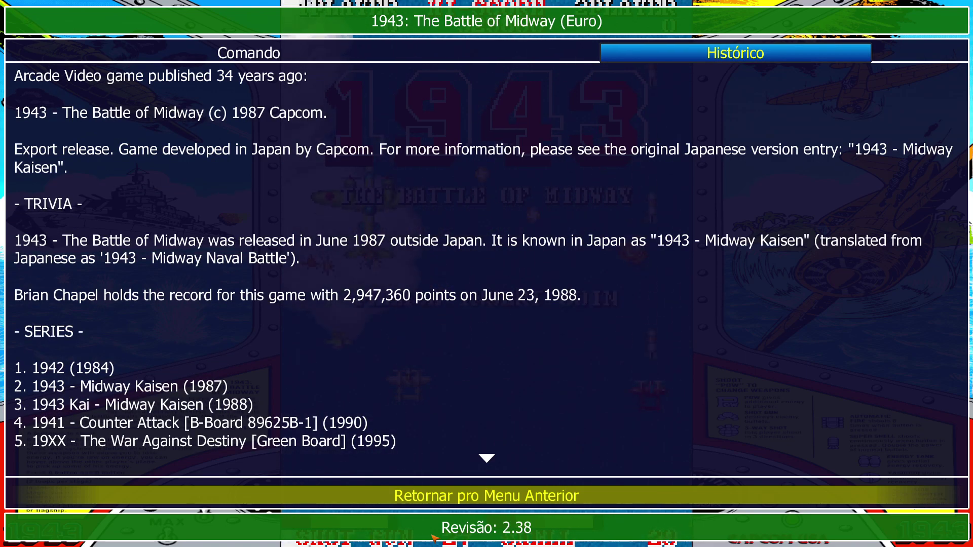
key("Left")
key("Right")
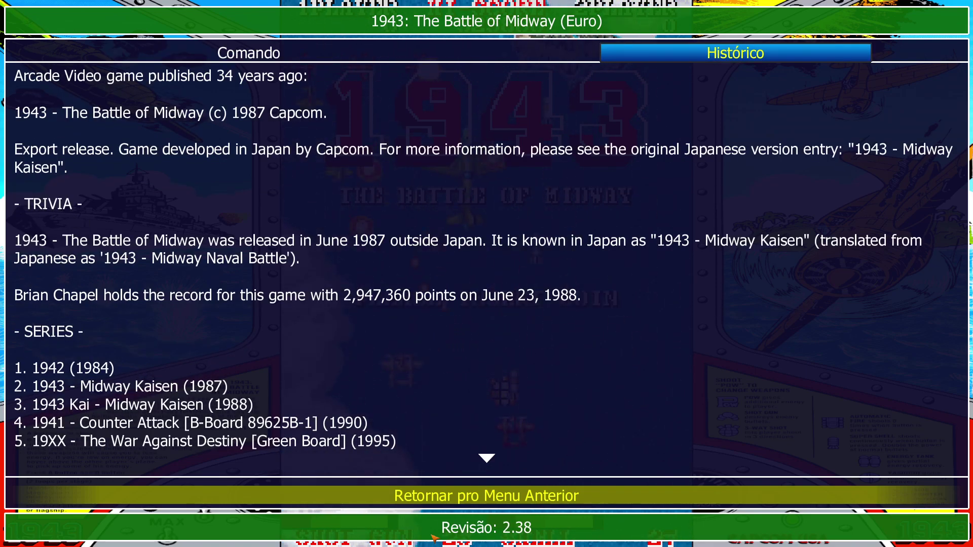
key("Escape")
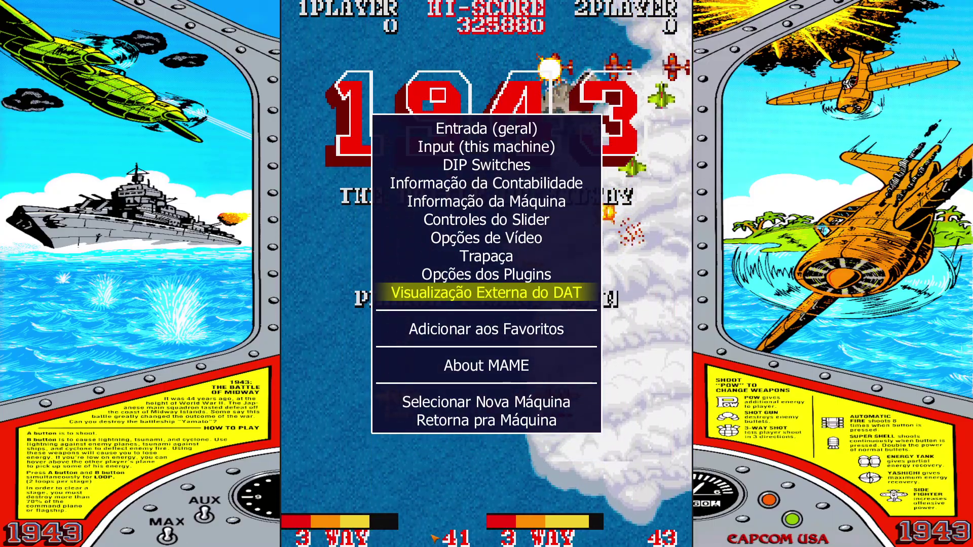
Step: Open the Trapaça cheat list and try switching P1 Infinite Energy on and back off
key("Up")
key("Up")
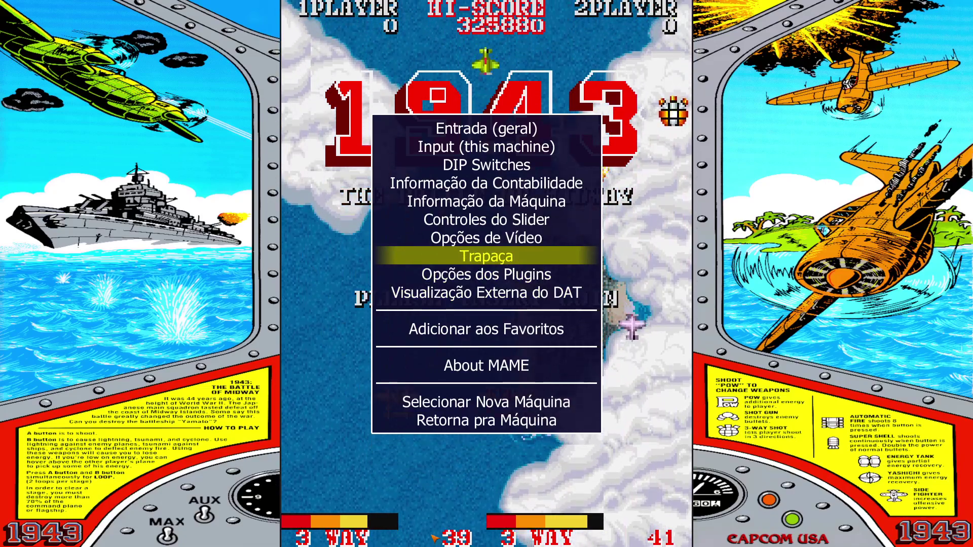
key("Return")
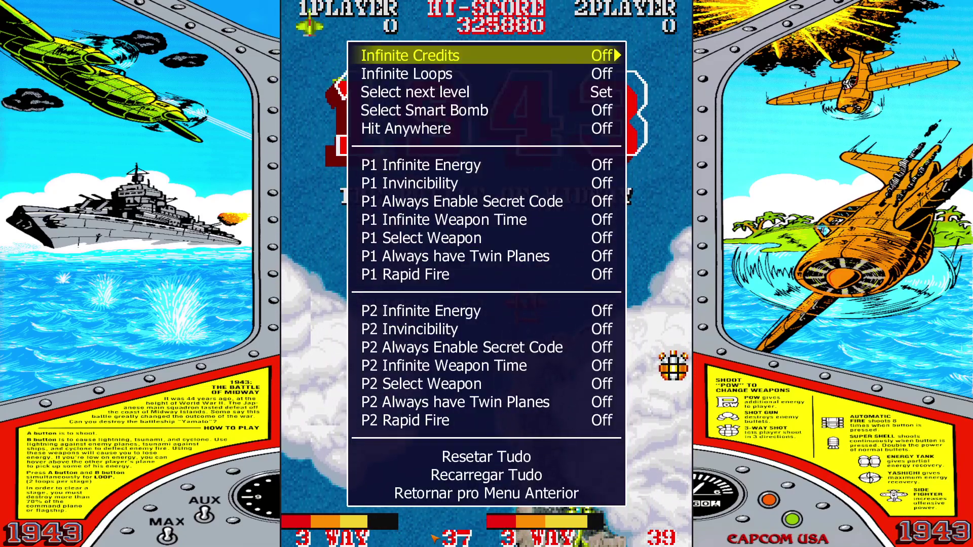
key("Down")
key("Down")
key("Down")
key("Down")
key("Down")
key("Down")
key("Up")
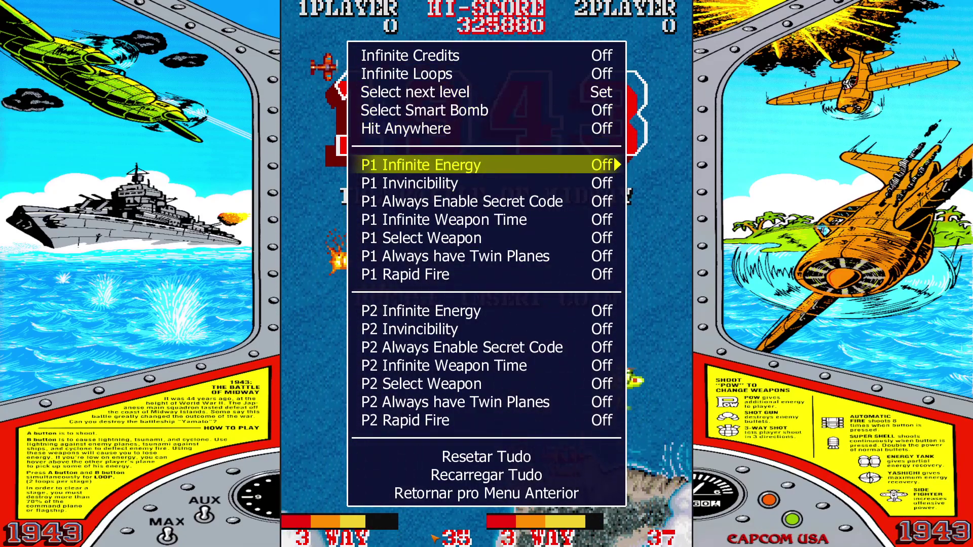
key("Right")
key("Left")
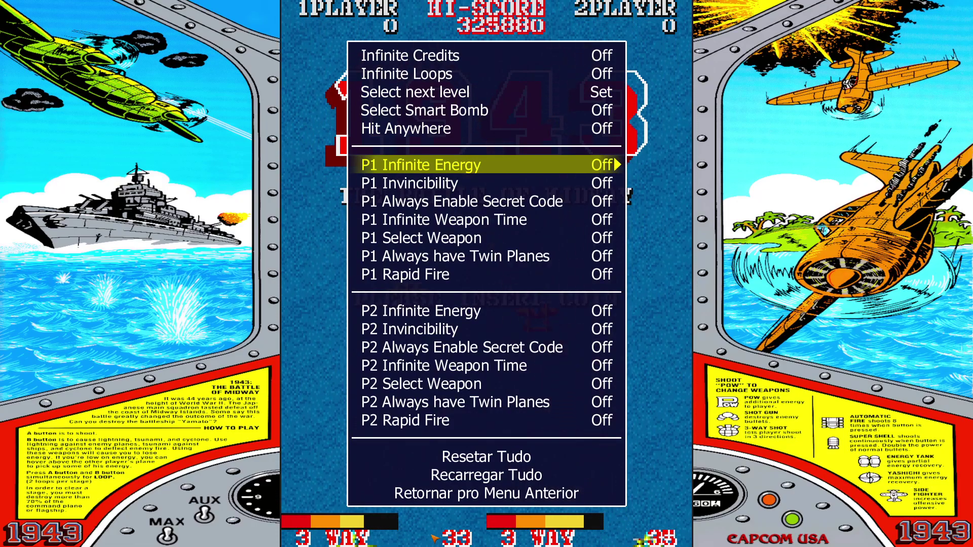
Step: Try switching the P1 Invincibility cheat on and back off, and return to the configuration menu
key("Down")
key("Right")
key("Left")
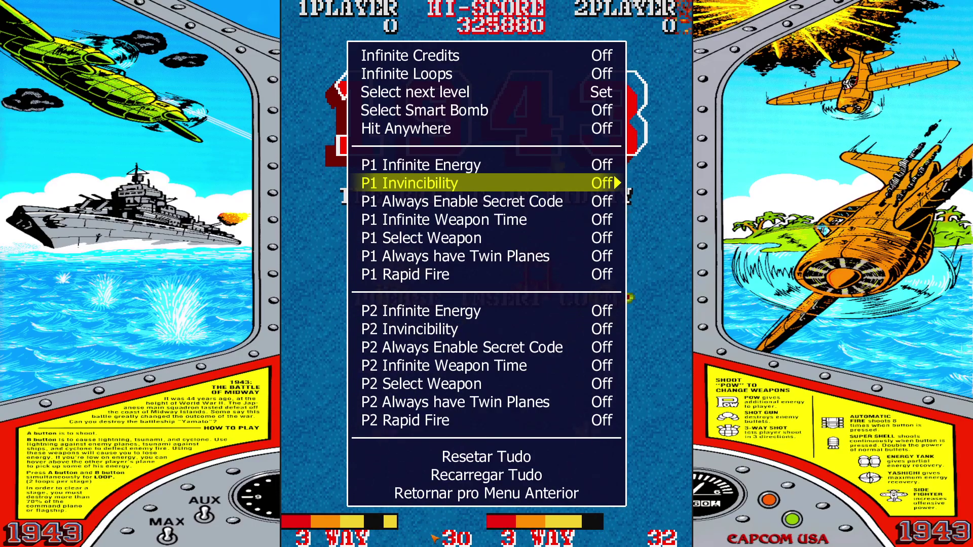
key("Escape")
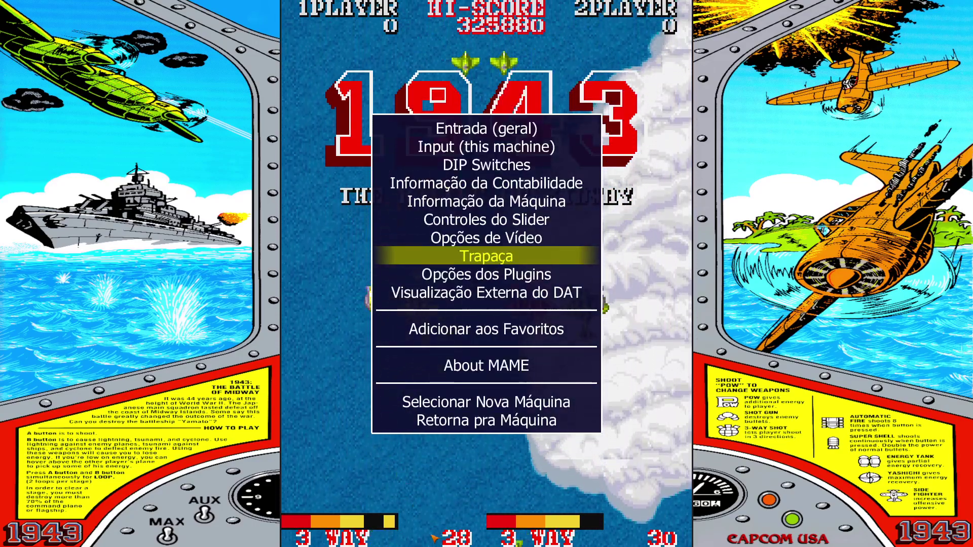
Step: Go to the Input (this machine) entry of the configuration menu
key("Up")
key("Up")
key("Up")
key("Up")
key("Up")
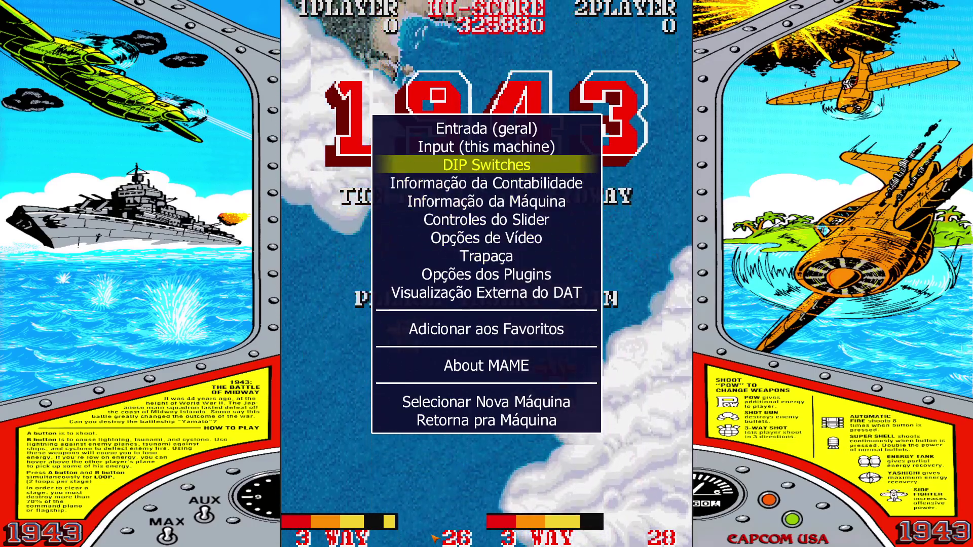
key("Up")
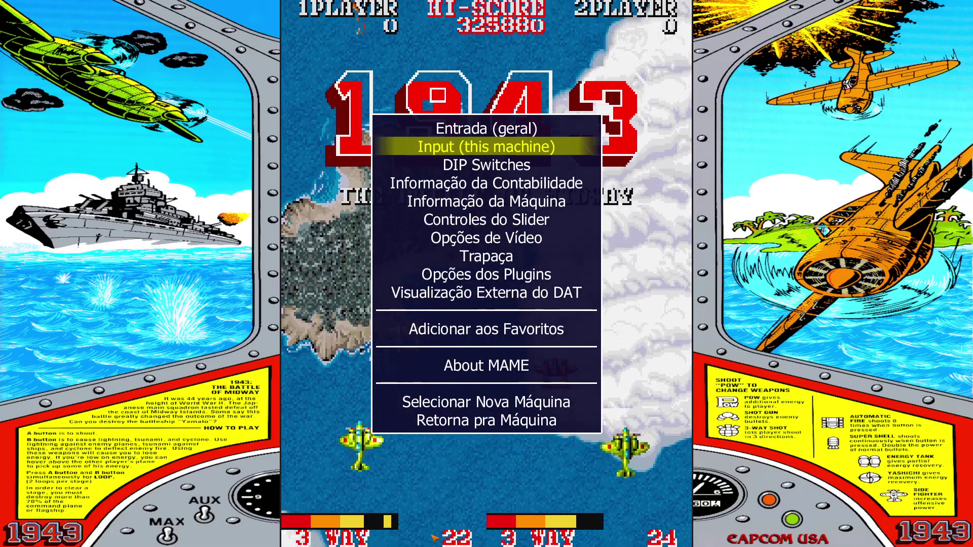
key("Down")
key("Up")
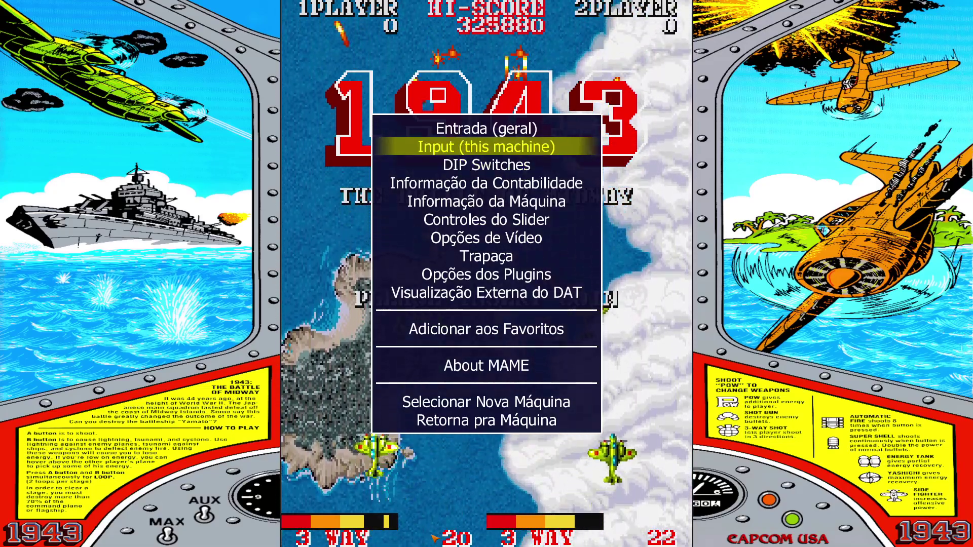